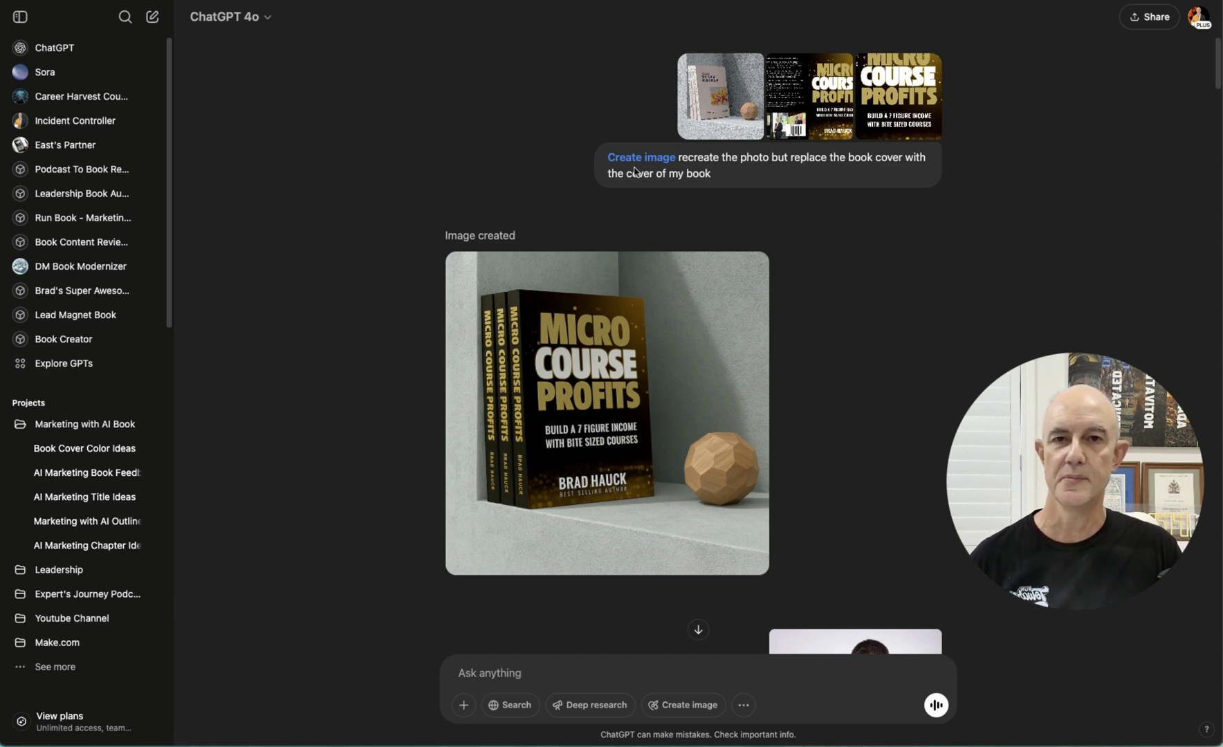
Step: Scroll down to the generated photo of the suited man reading Micro Course Profits
click(682, 711)
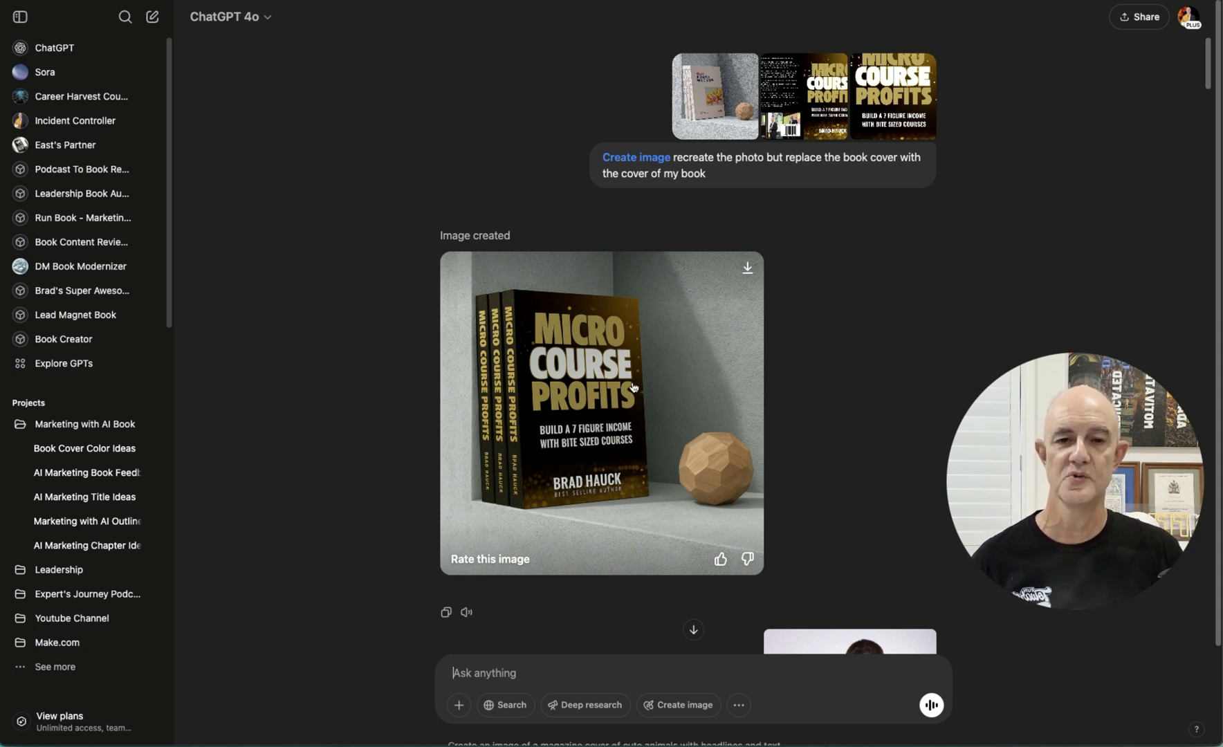
scroll(701, 360, down, 3)
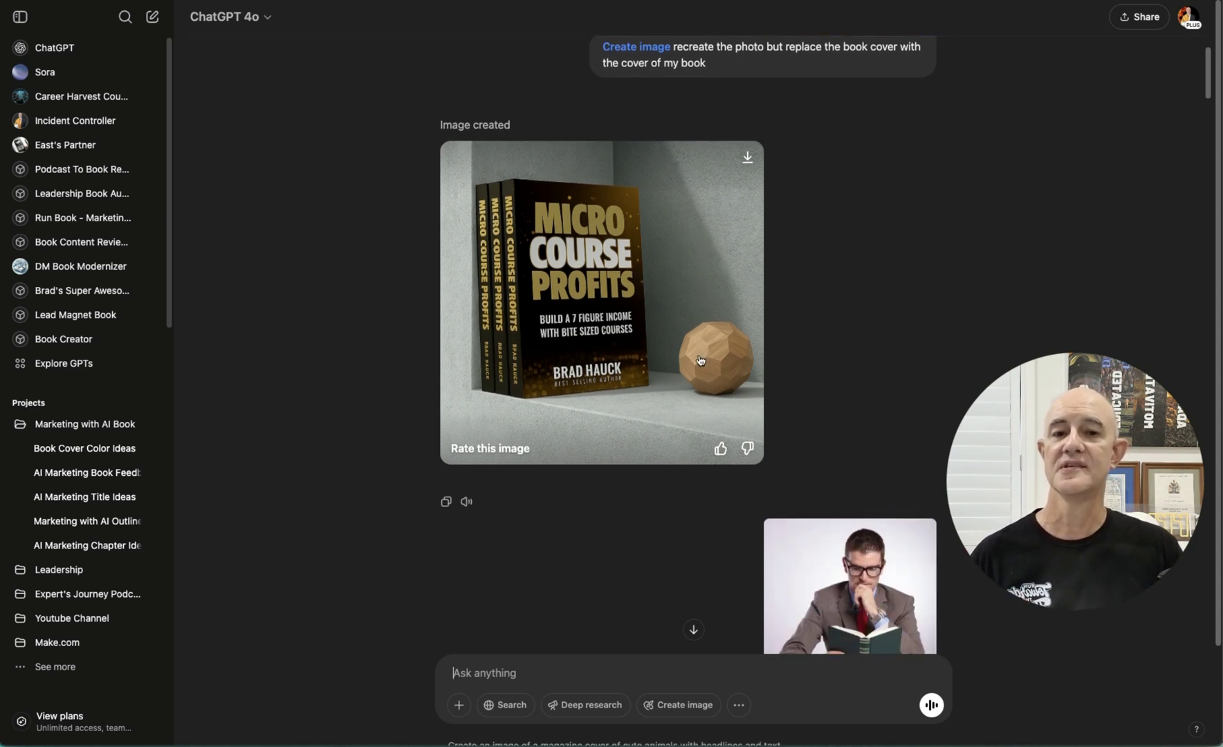
scroll(700, 360, down, 5)
scroll(698, 359, down, 1)
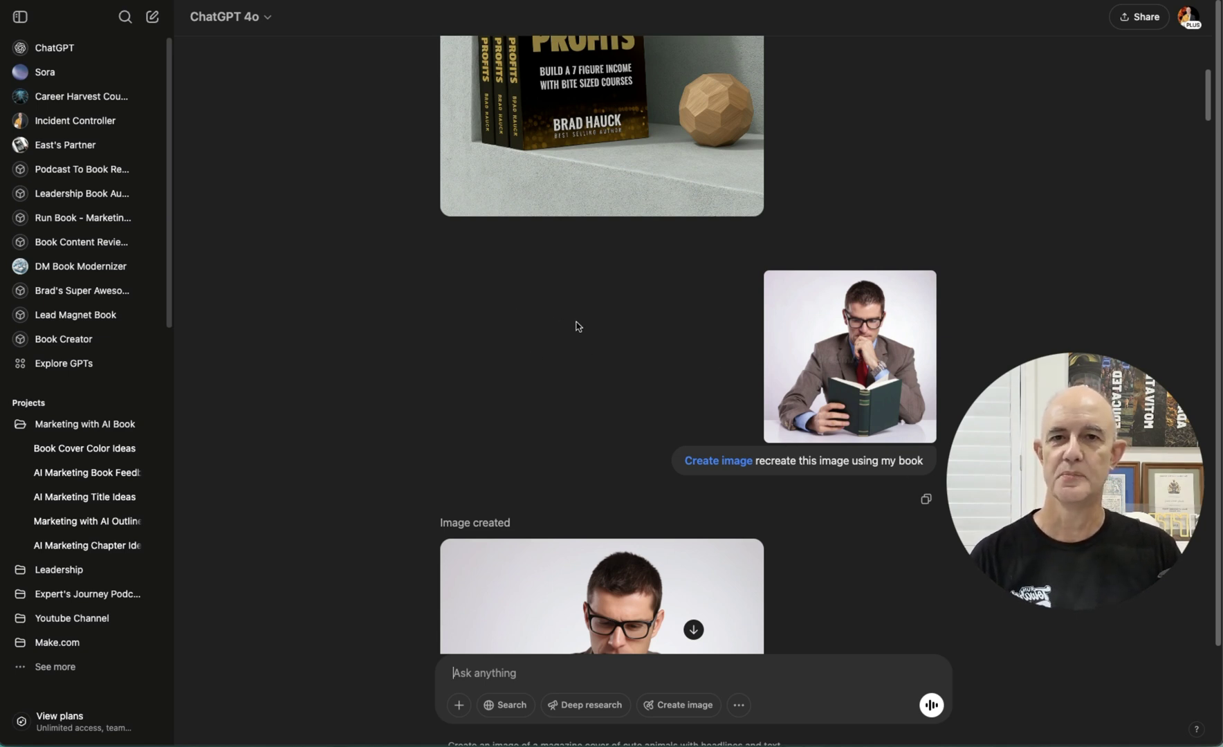
scroll(578, 326, down, 5)
scroll(579, 326, down, 3)
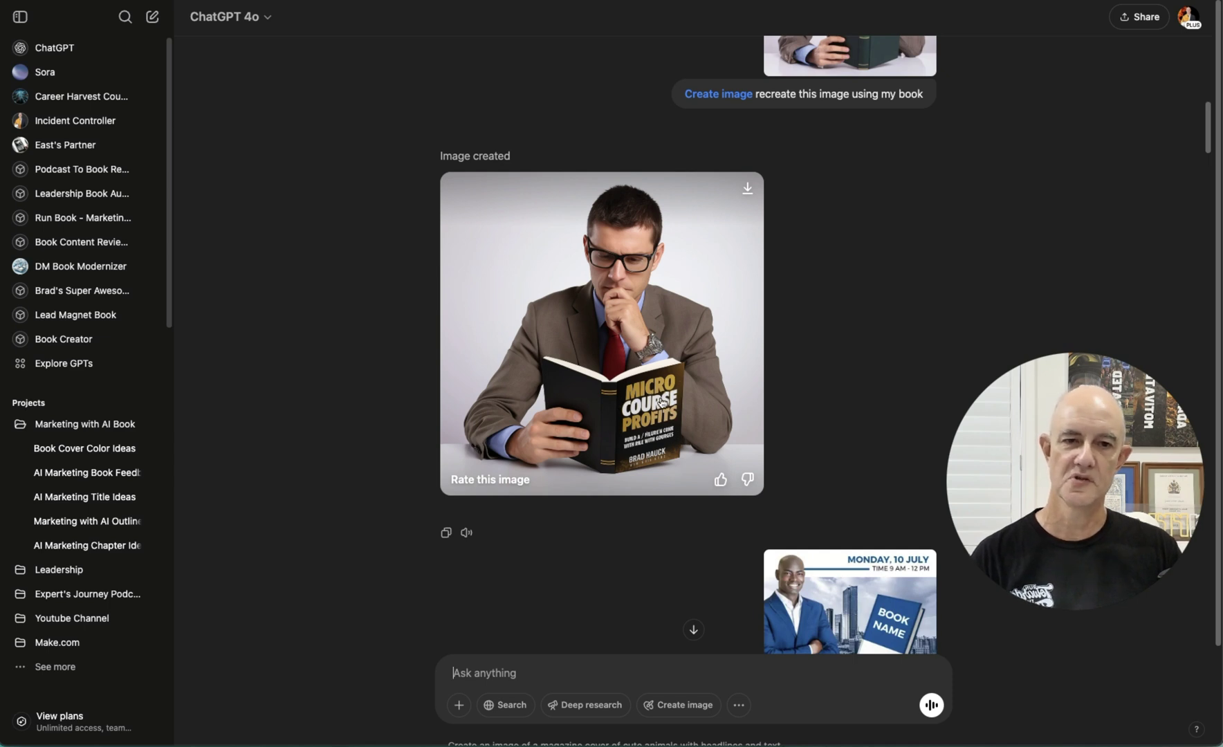
scroll(595, 417, up, 2)
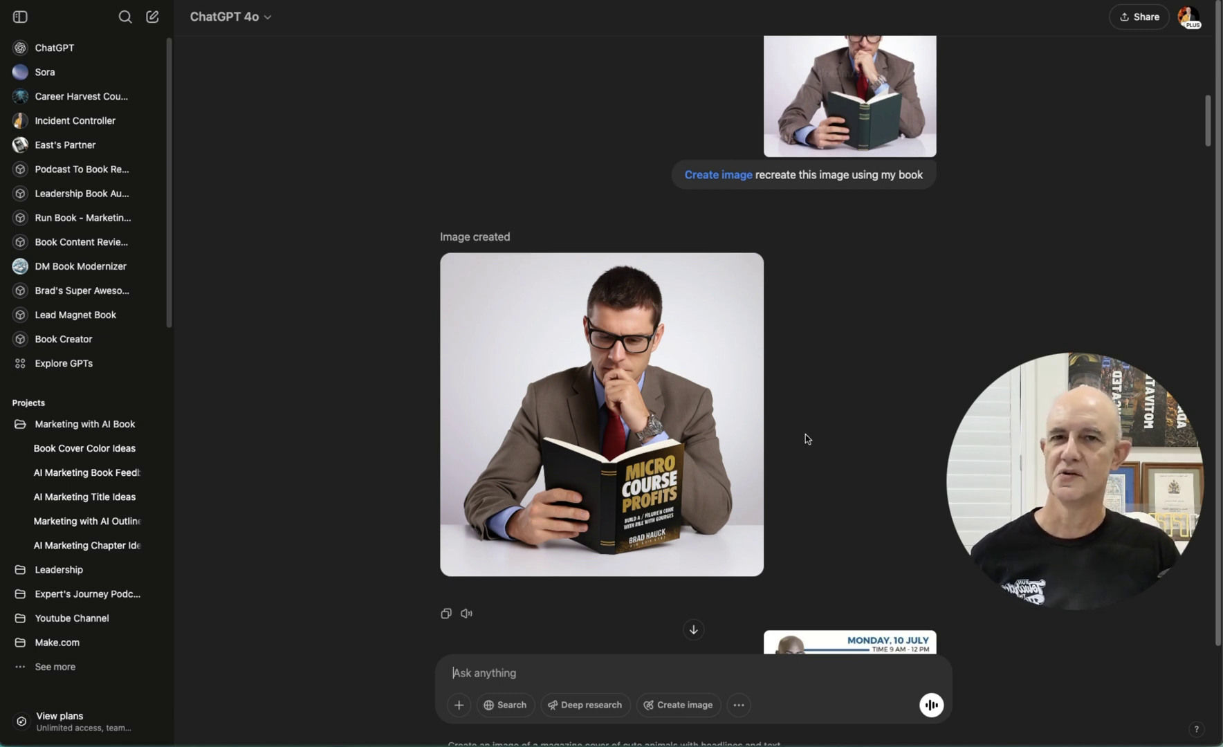
Step: View the Book Launch poster with the author's name, book and website full-size
scroll(806, 436, down, 4)
scroll(806, 435, down, 1)
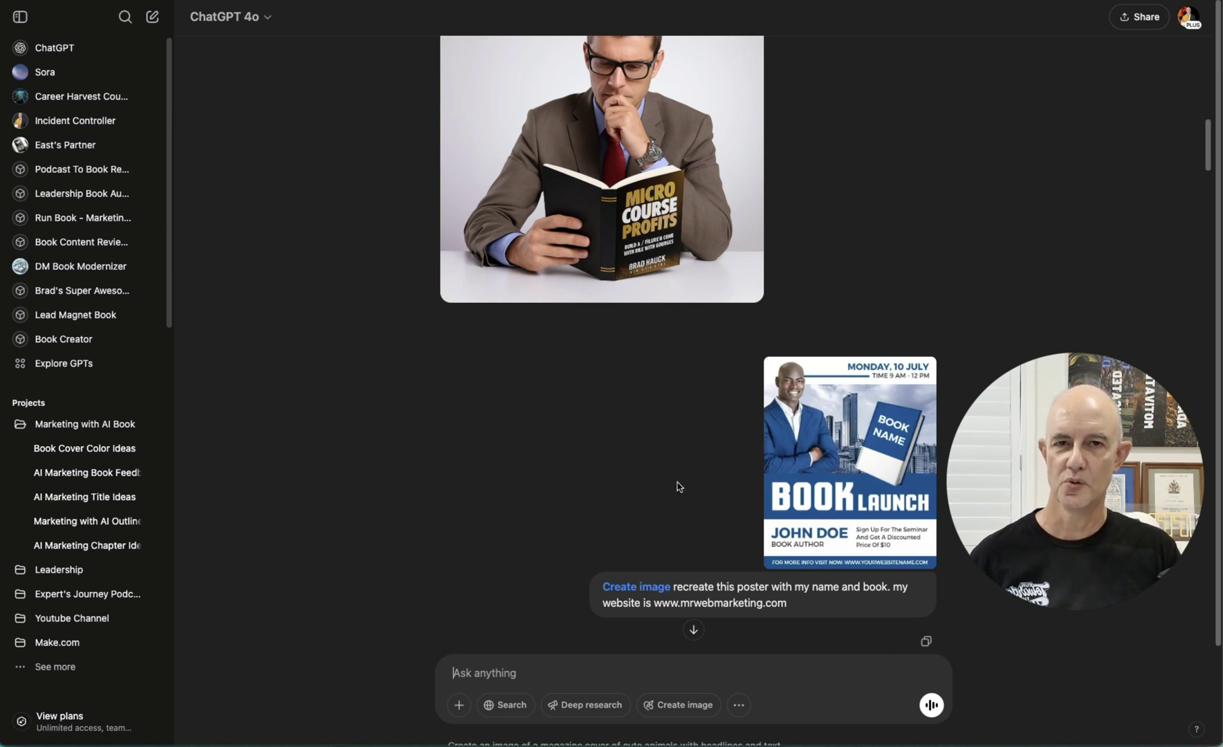
scroll(676, 481, down, 1)
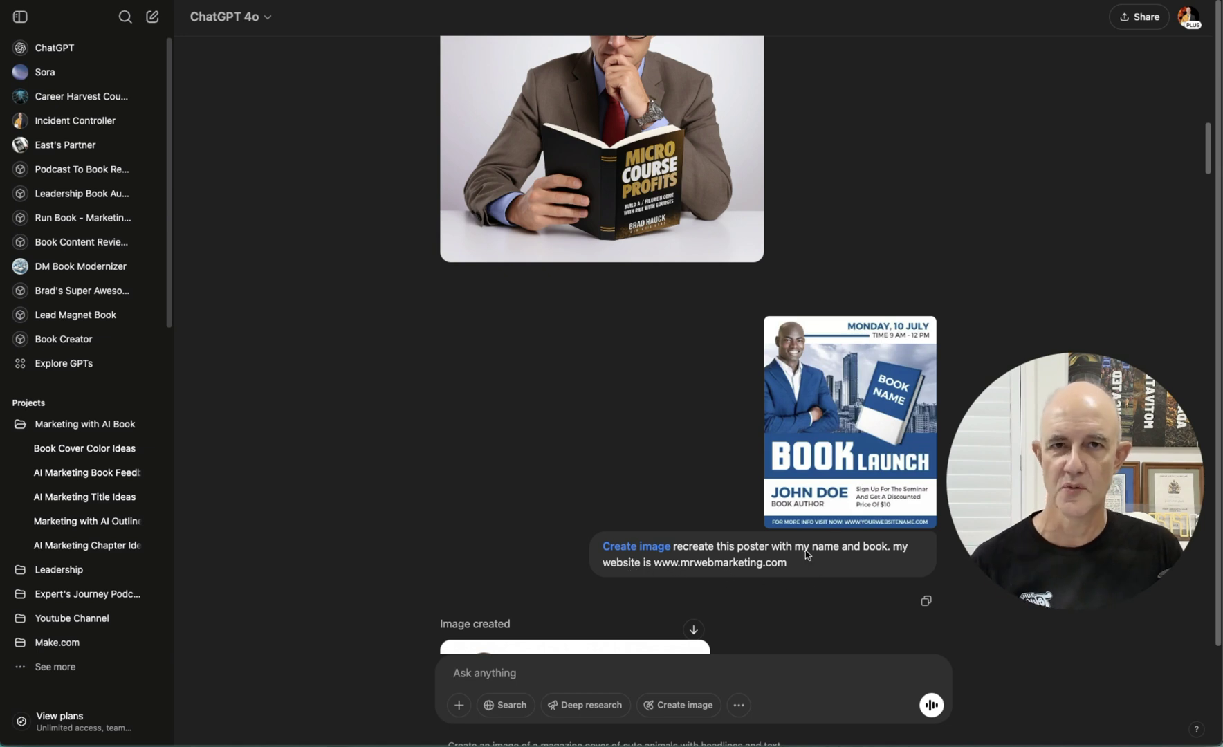
scroll(652, 401, down, 3)
scroll(654, 400, down, 4)
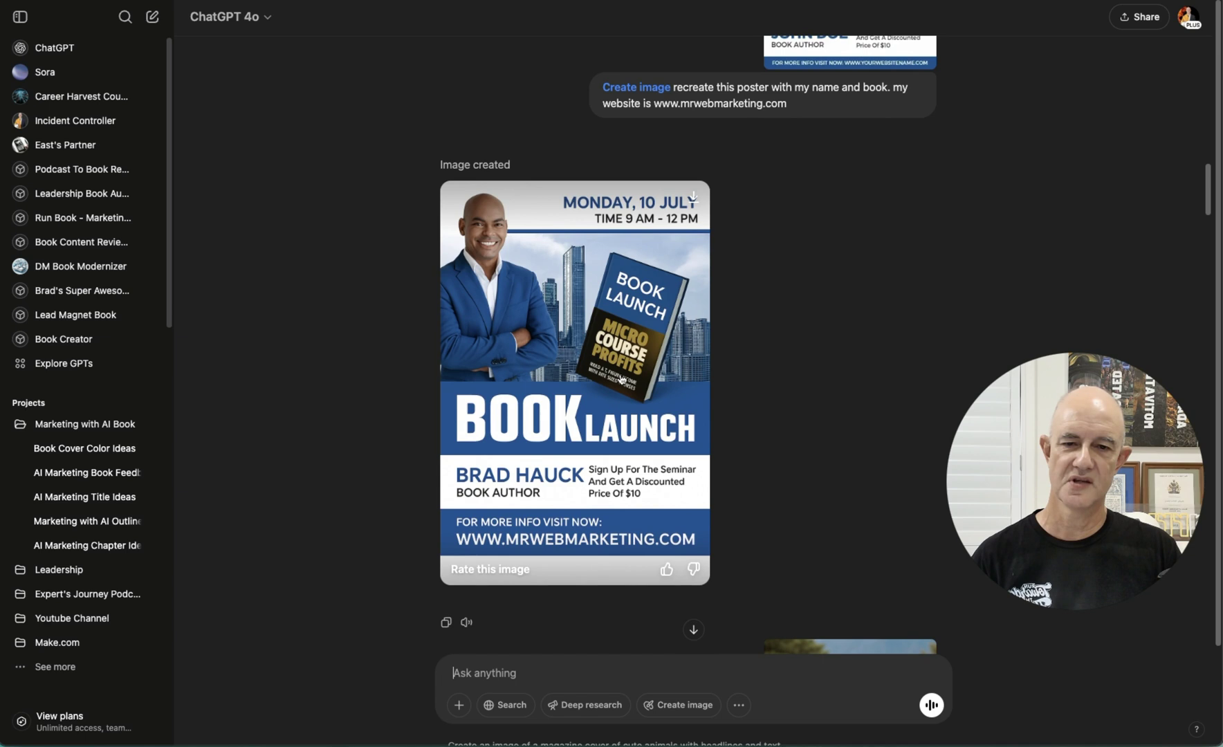
scroll(785, 356, up, 2)
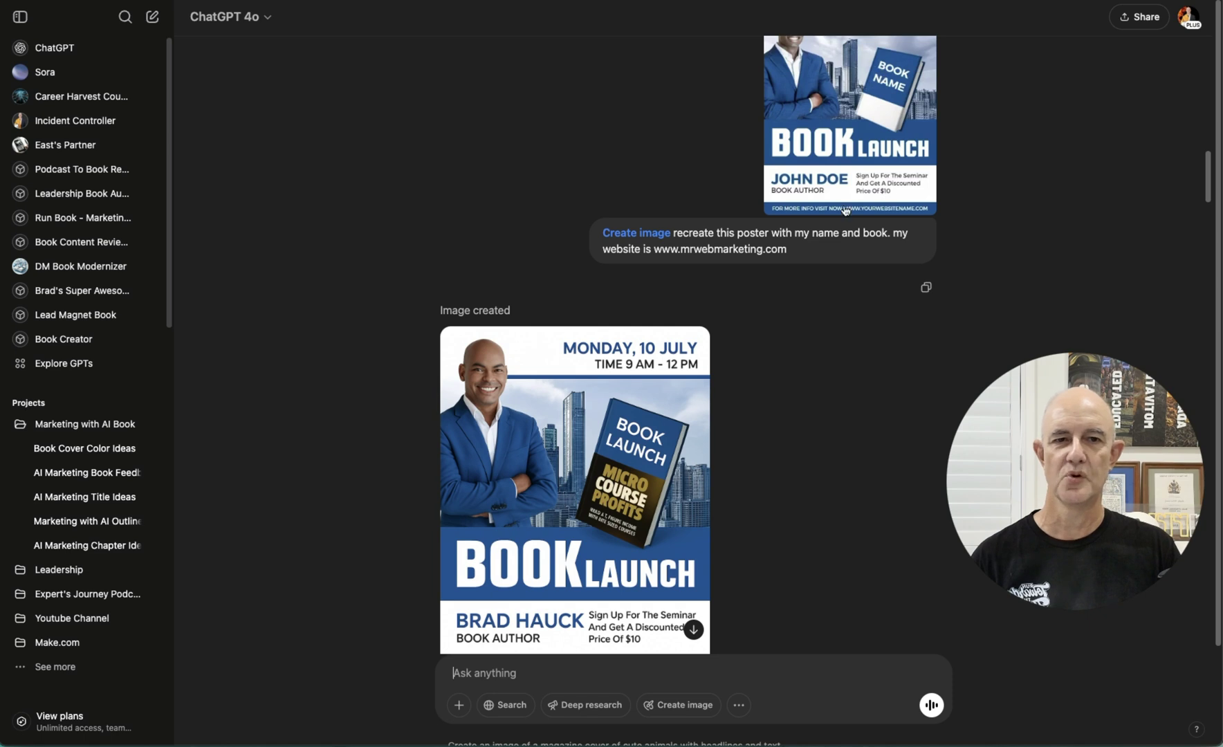
scroll(742, 412, down, 2)
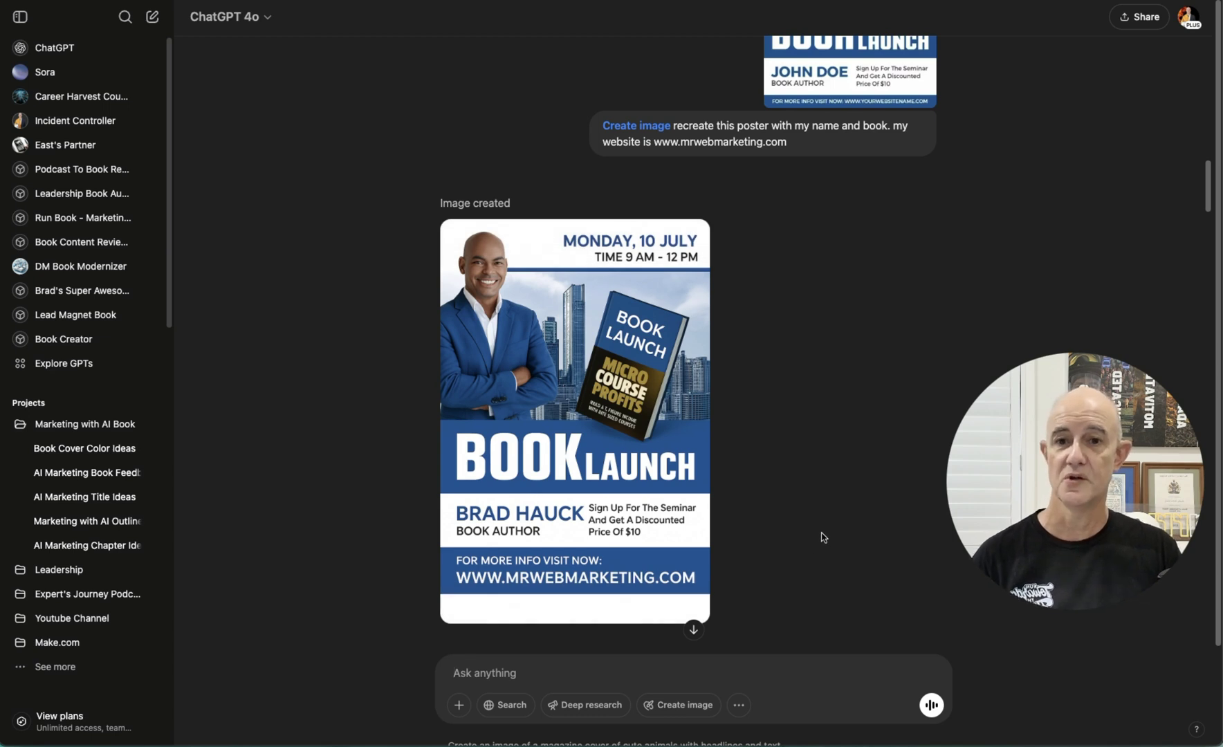
click(613, 339)
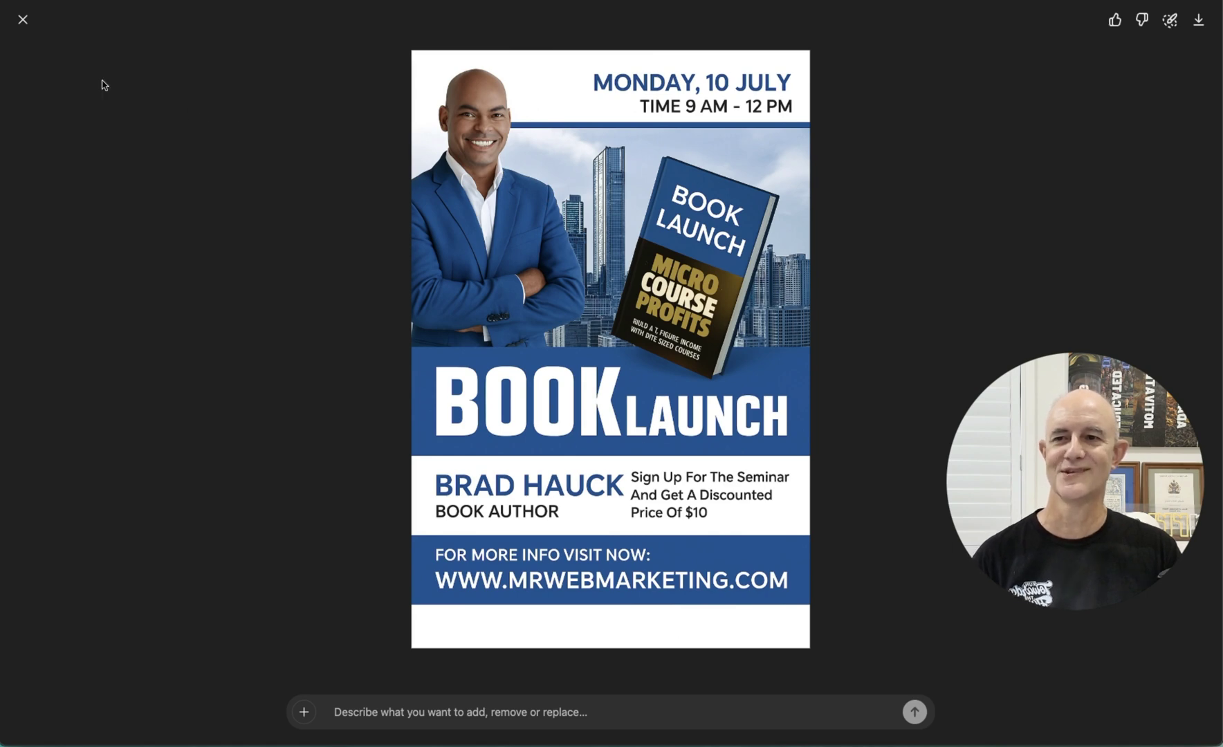
Step: Close the full-size poster and continue down the chat to the photo-swap request
click(23, 20)
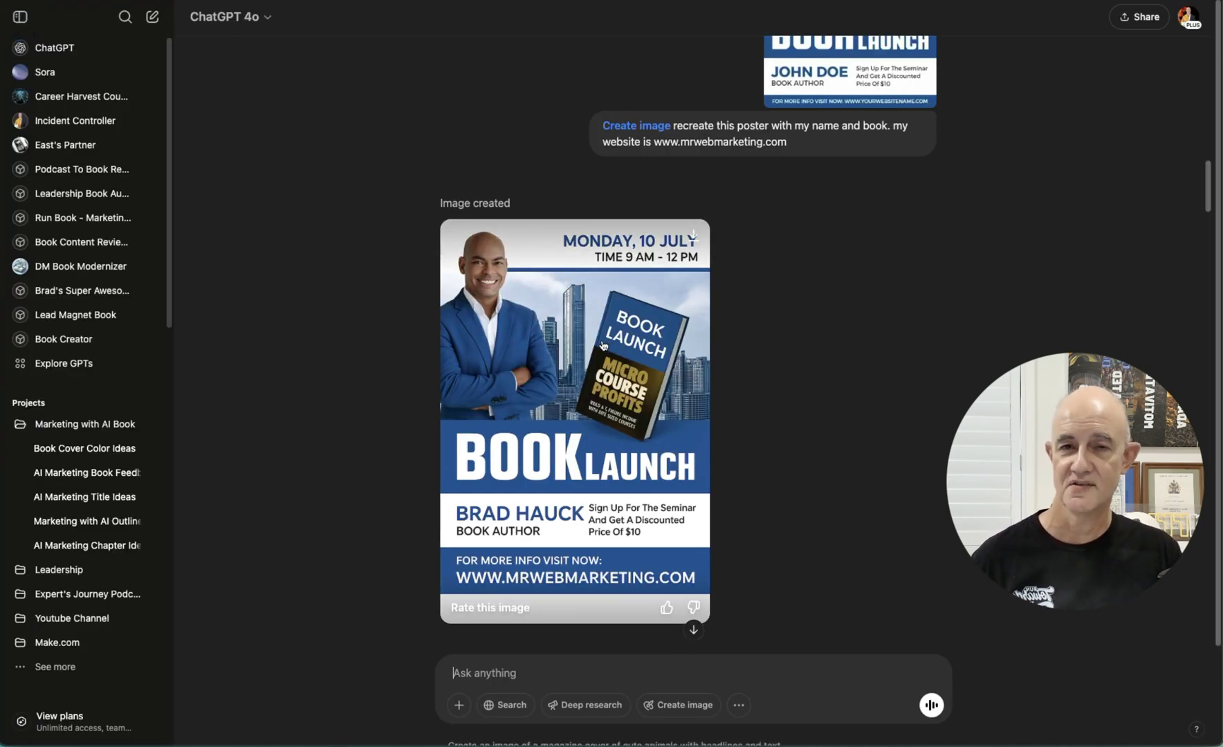
scroll(602, 345, down, 5)
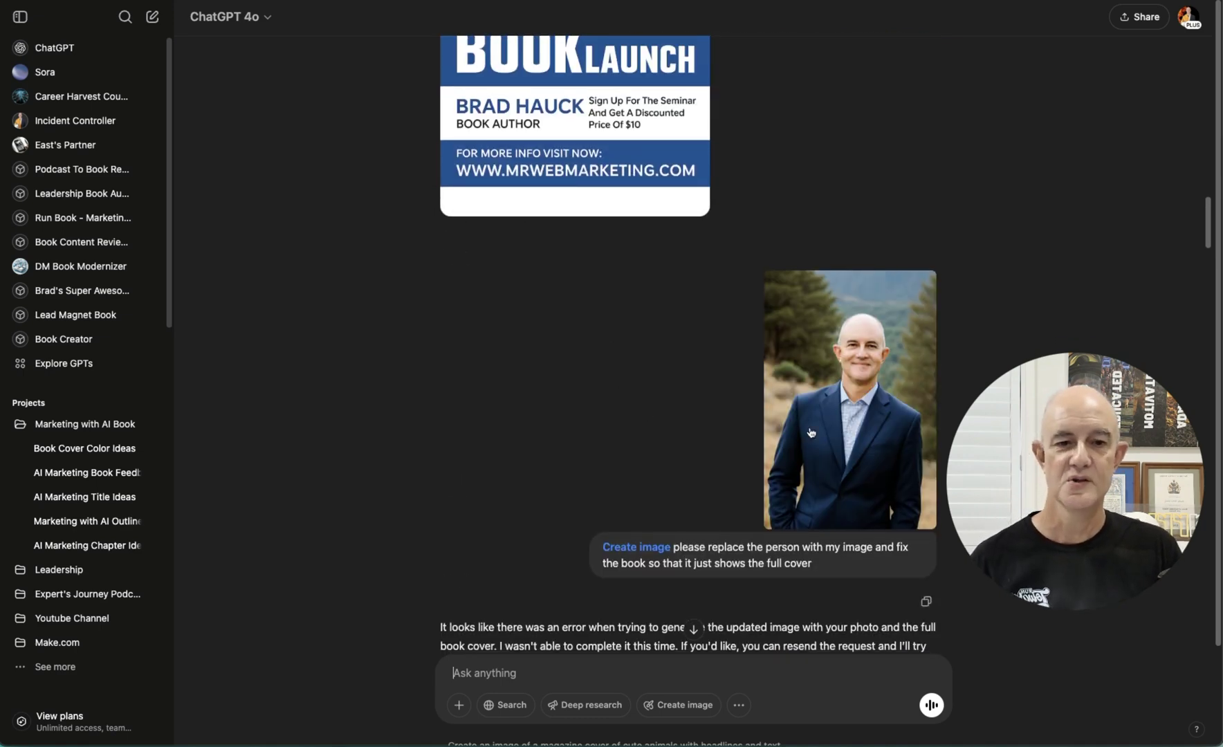
Step: Scroll past the photo upload, error reply and 'redo' message to the regenerated poster
scroll(851, 423, down, 1)
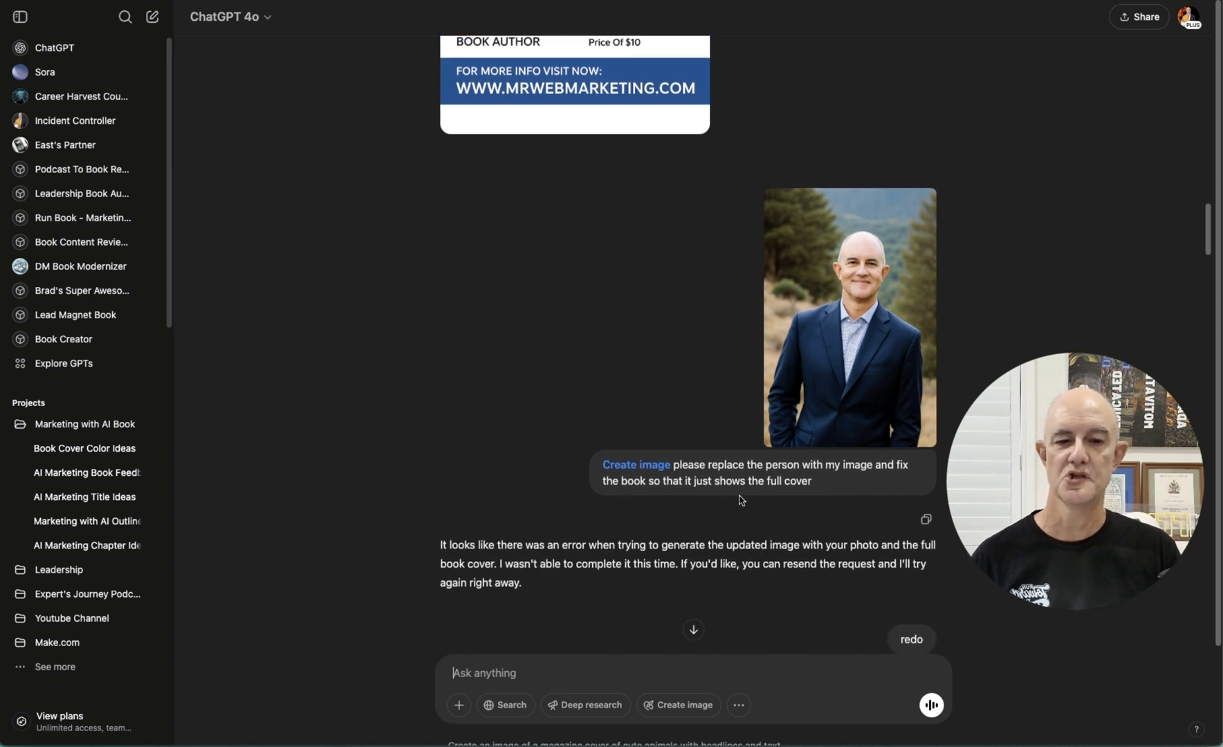
scroll(650, 446, up, 3)
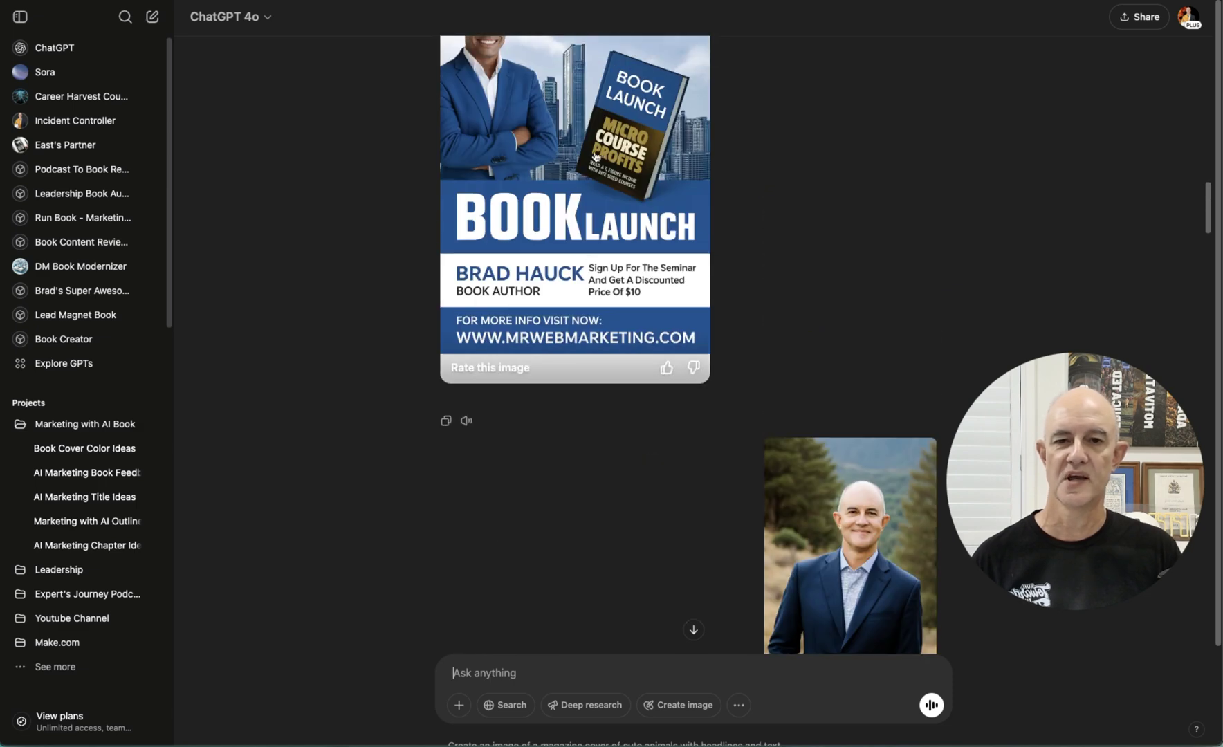
scroll(599, 407, down, 5)
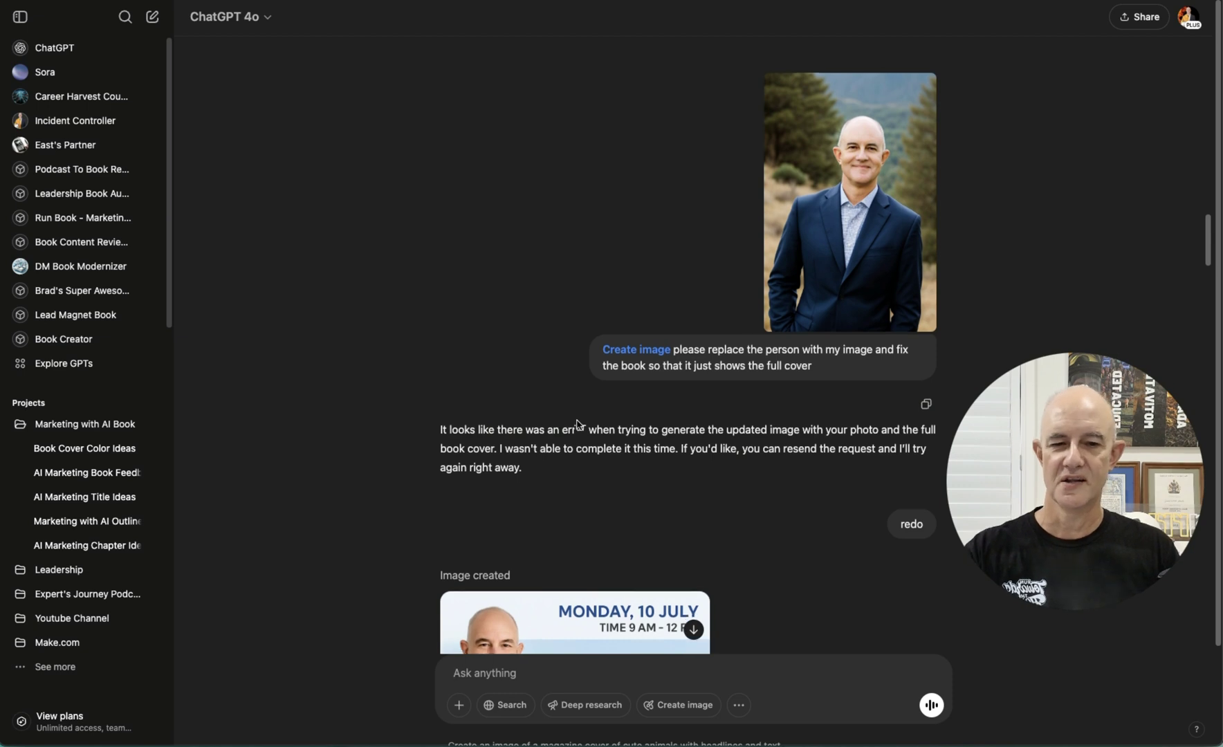
scroll(596, 414, down, 1)
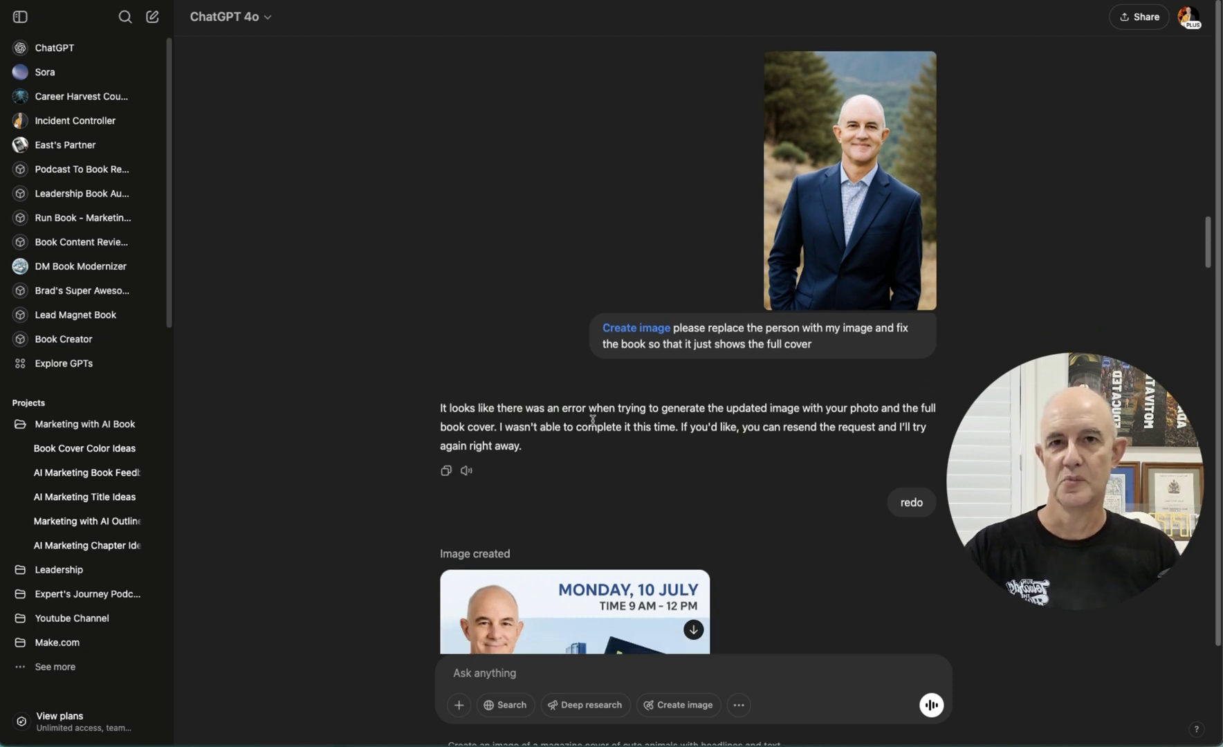
scroll(592, 420, up, 1)
scroll(592, 419, up, 2)
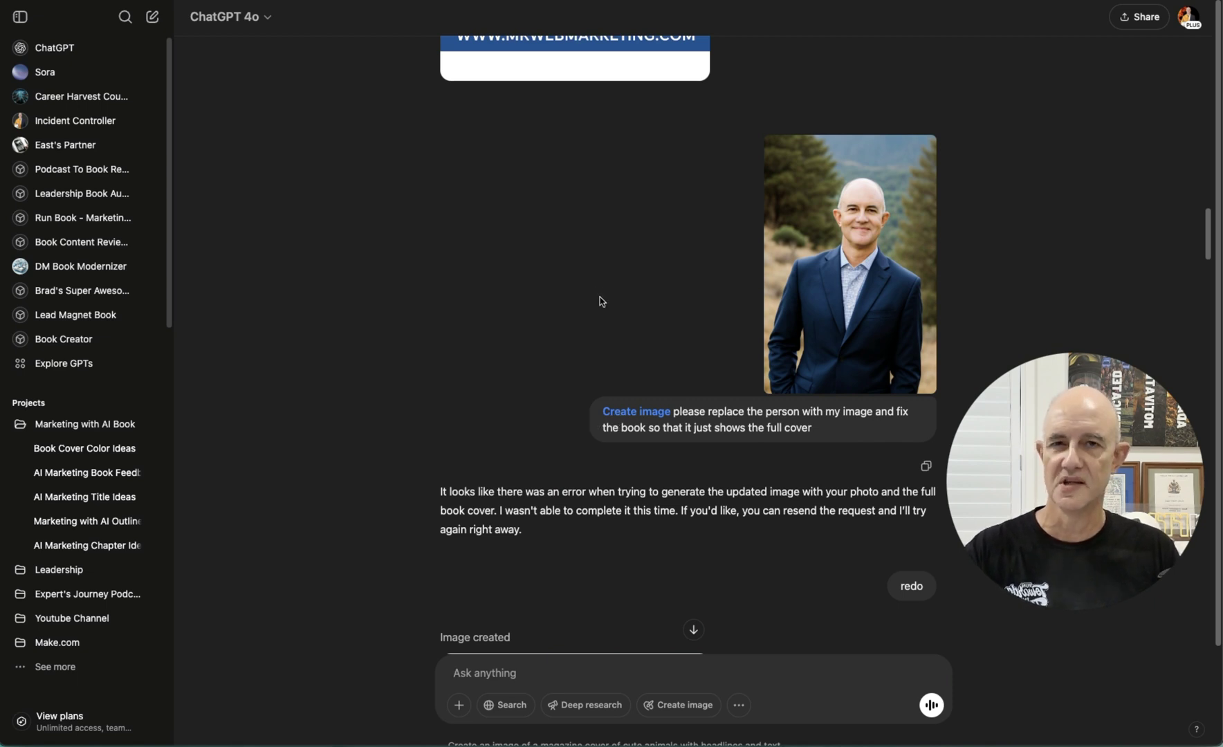
scroll(600, 302, down, 10)
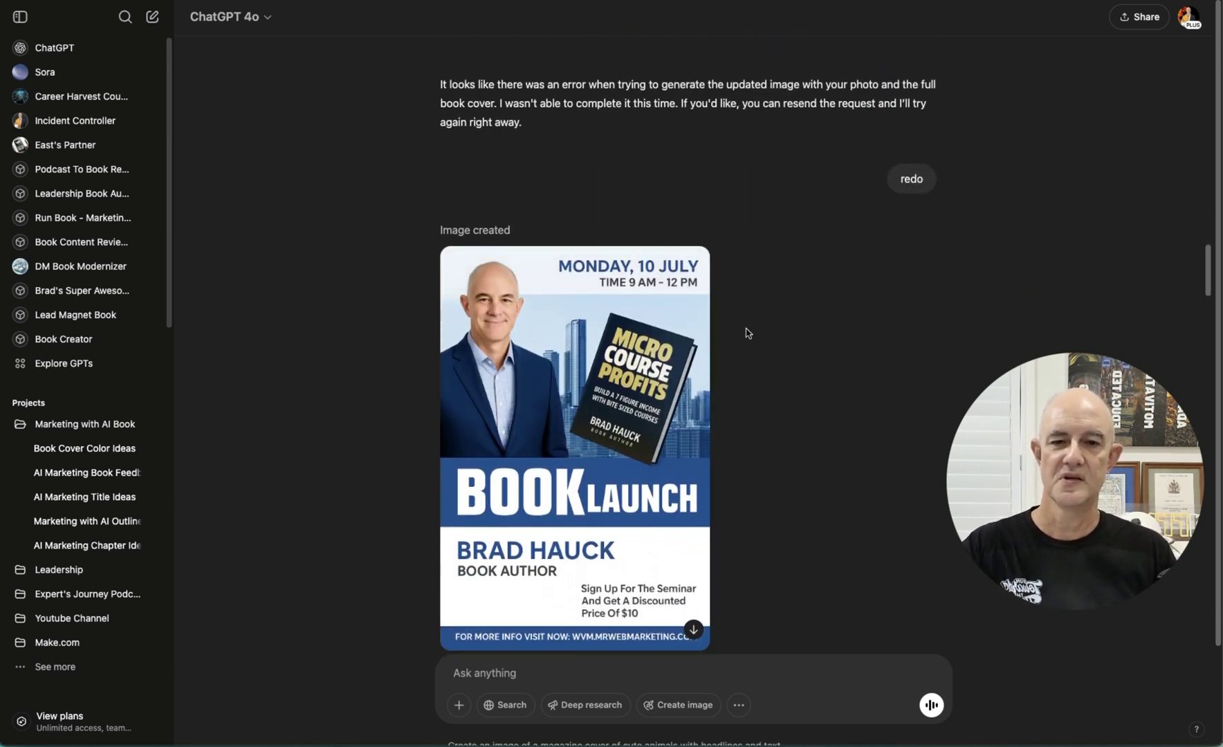
scroll(746, 333, down, 1)
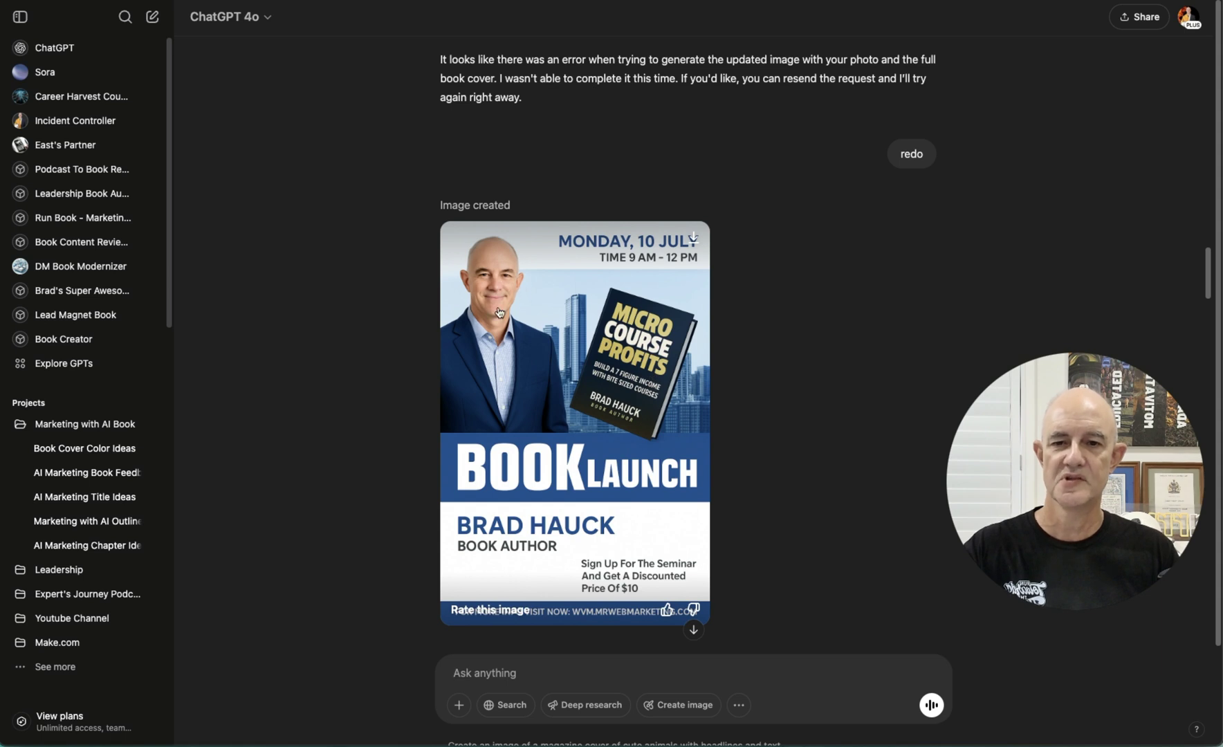
scroll(594, 314, up, 6)
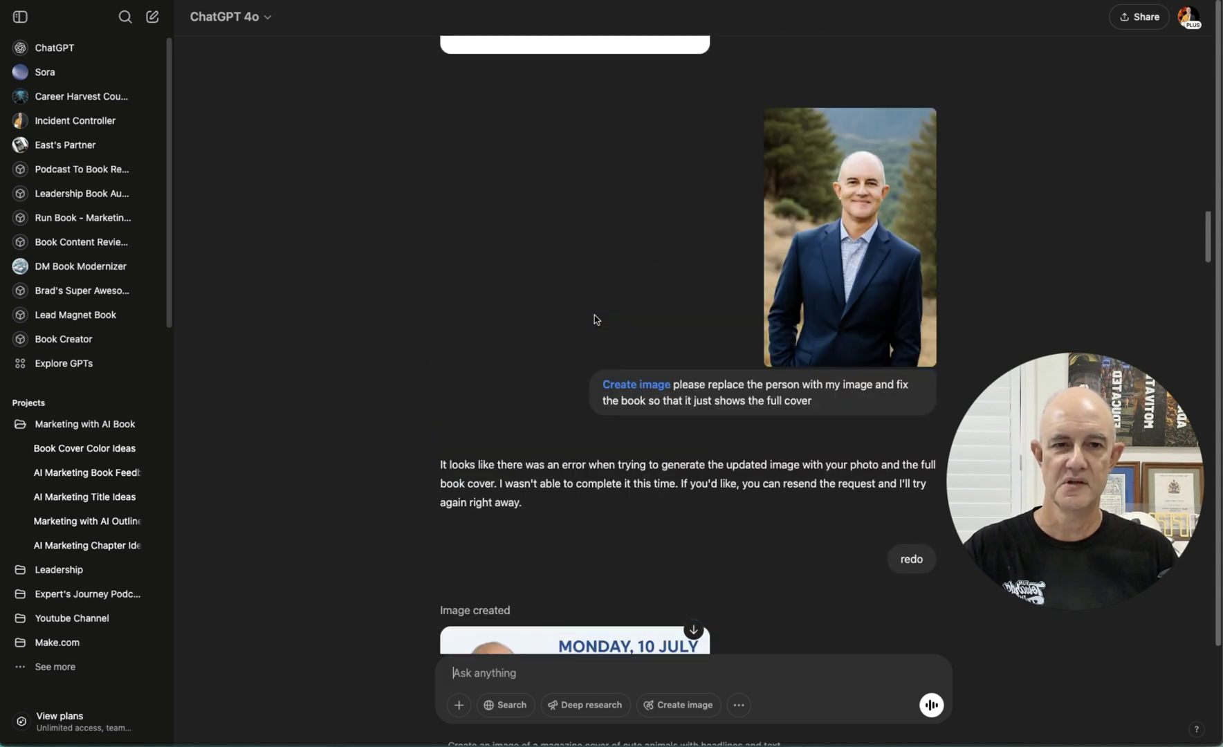
scroll(595, 318, down, 7)
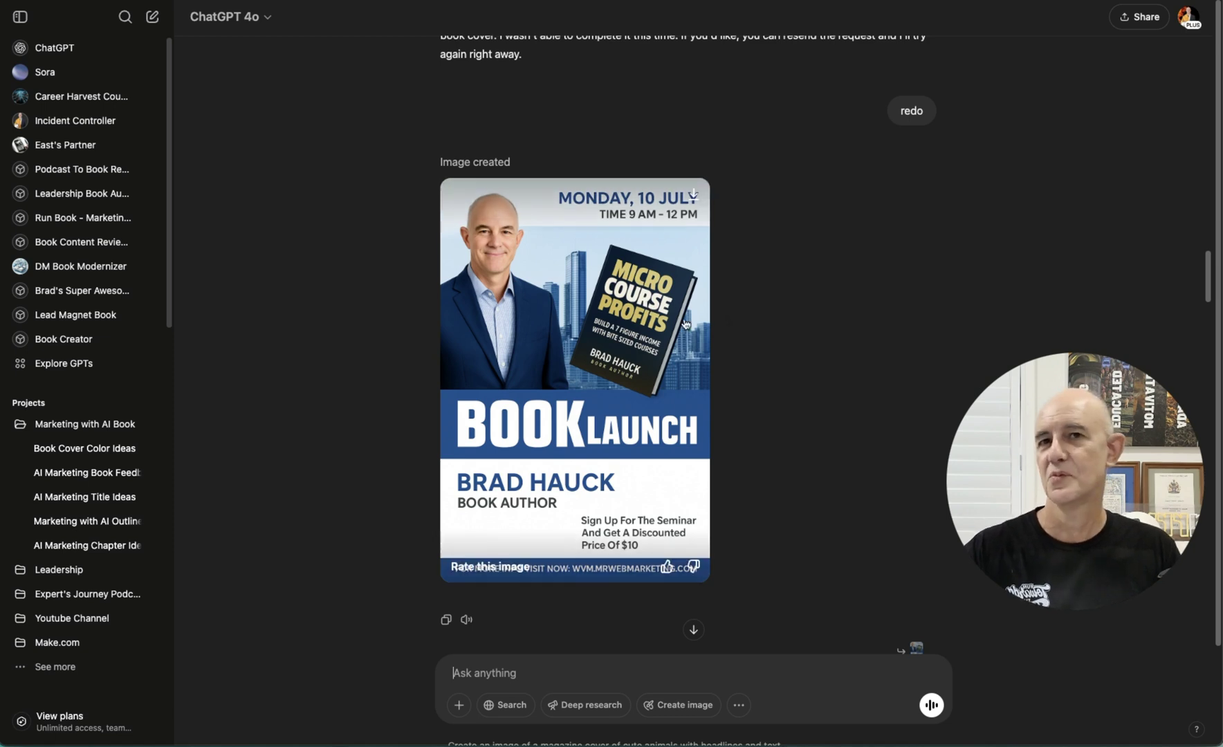
scroll(685, 323, down, 3)
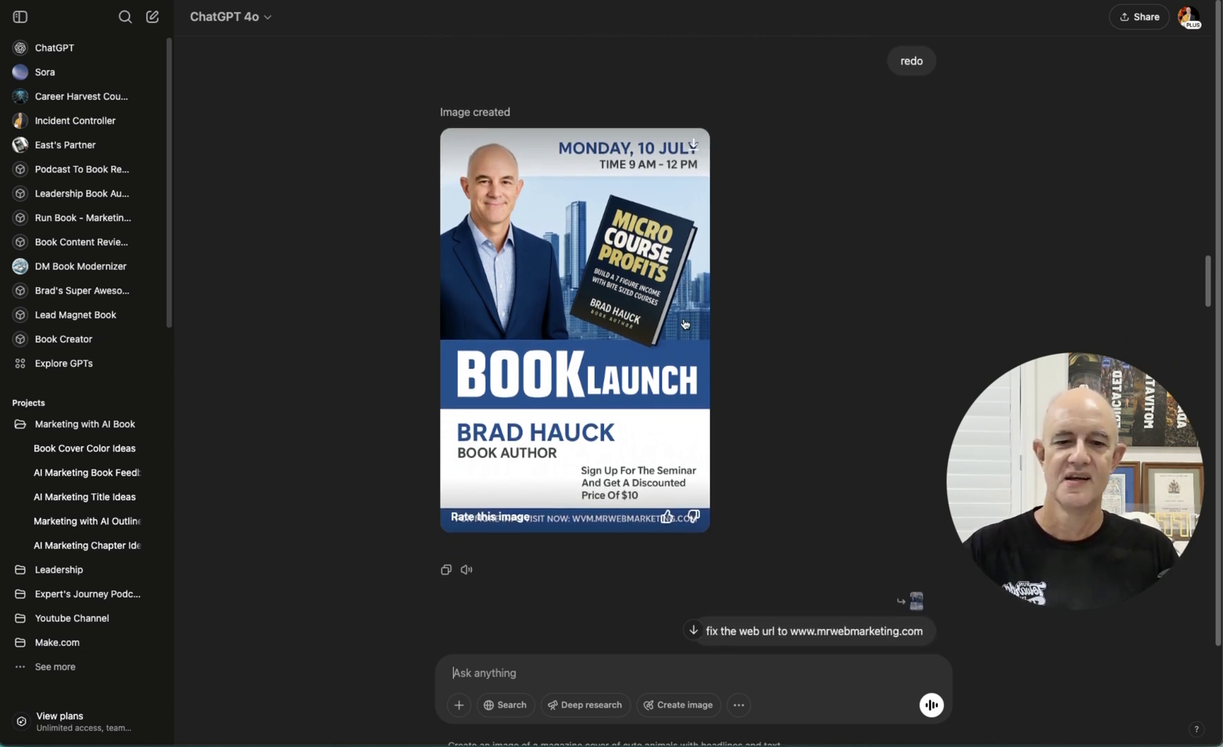
scroll(685, 324, down, 1)
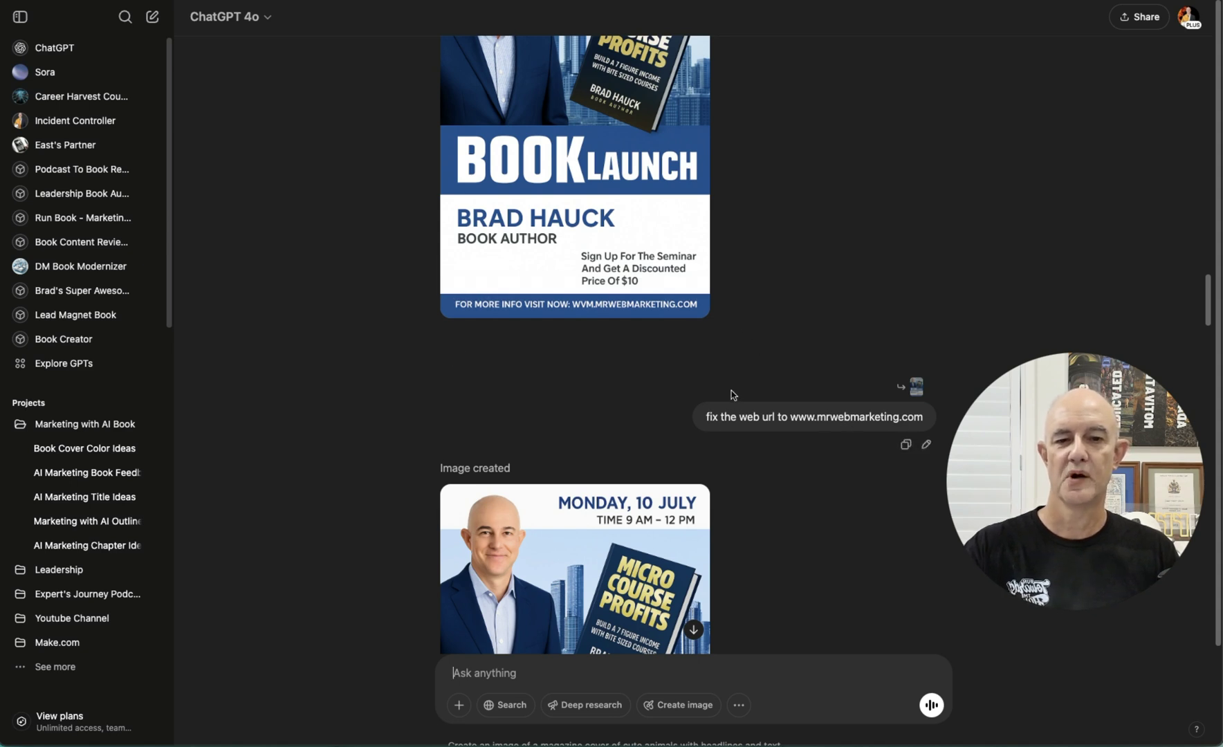
scroll(694, 329, down, 6)
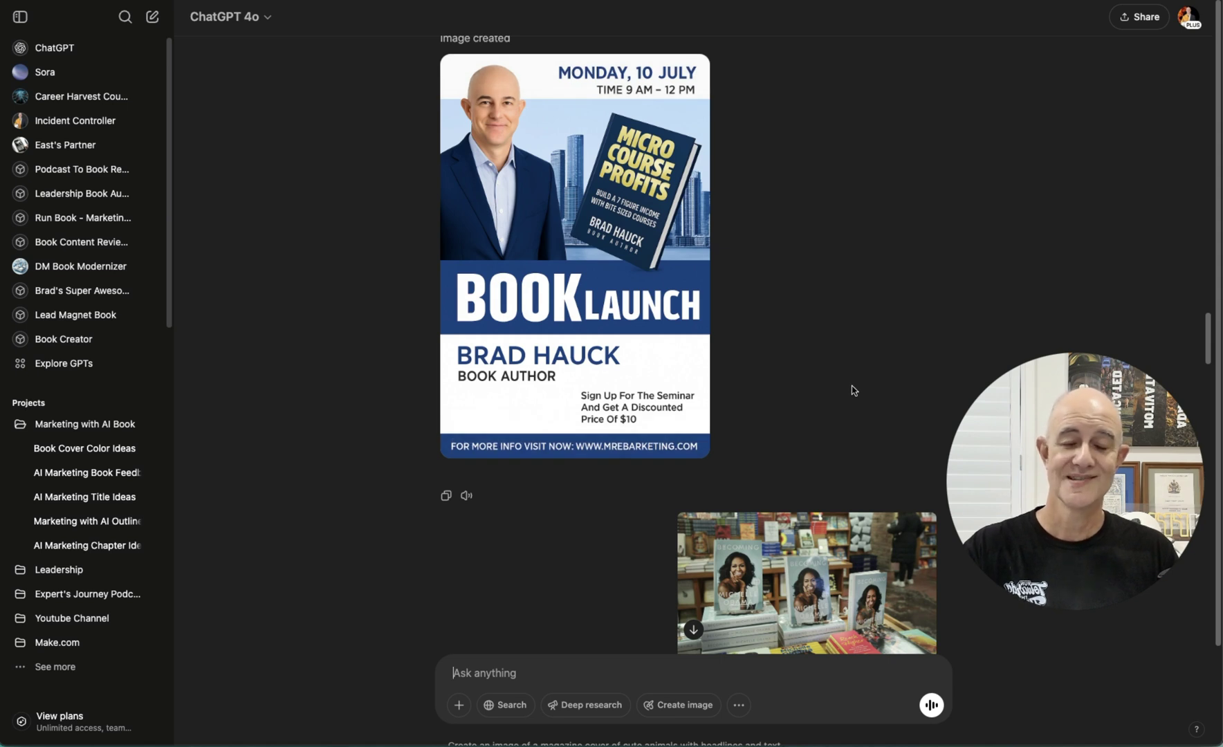
scroll(814, 394, up, 3)
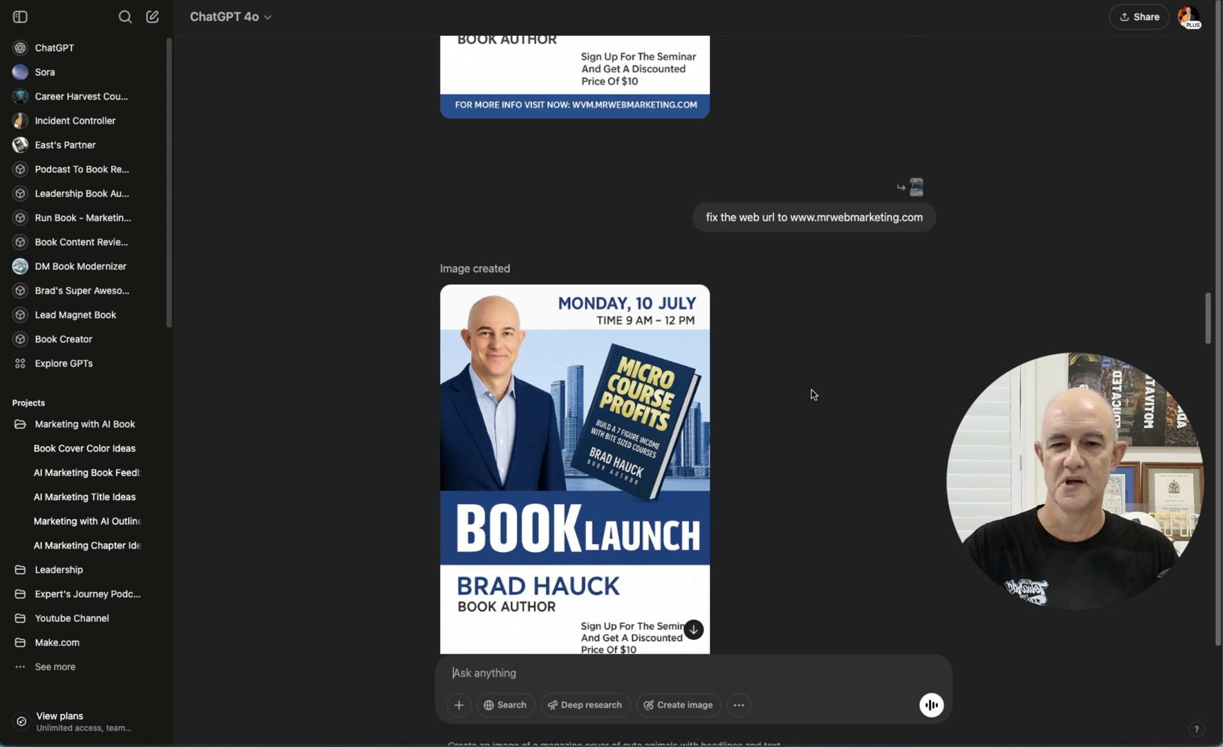
scroll(643, 384, down, 1)
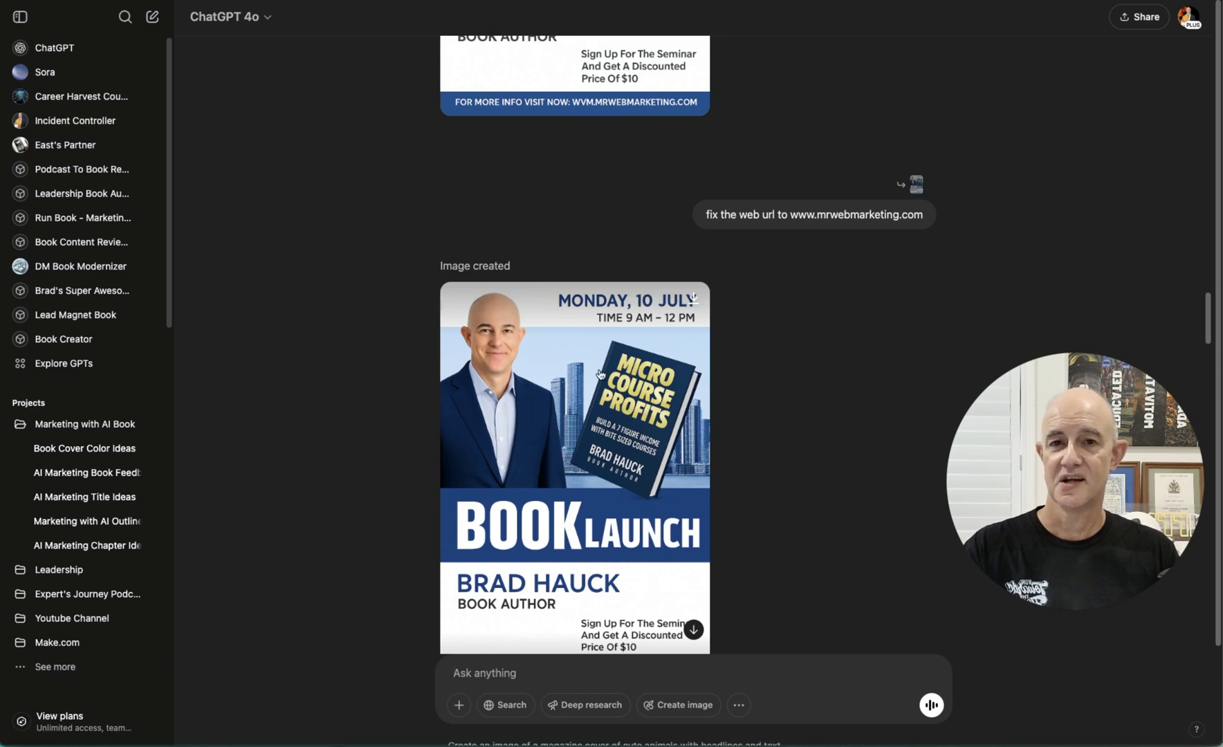
scroll(596, 324, up, 3)
scroll(602, 283, down, 5)
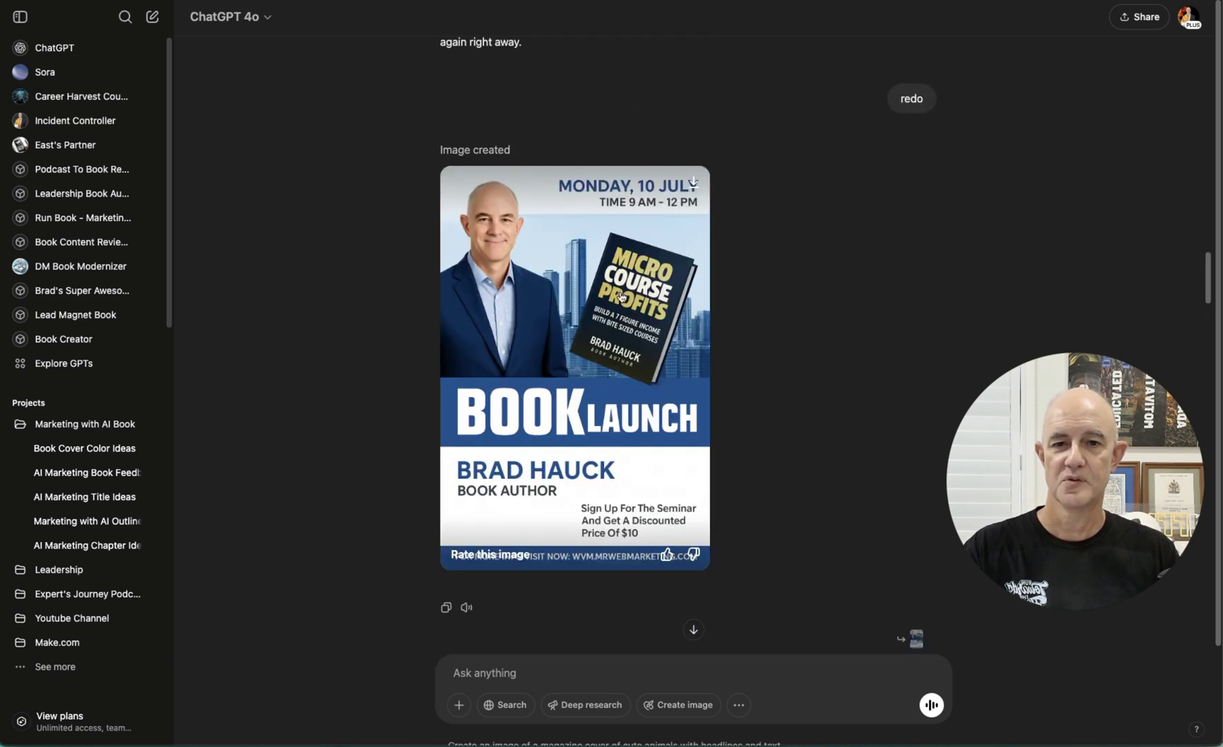
scroll(627, 312, up, 10)
scroll(609, 325, down, 3)
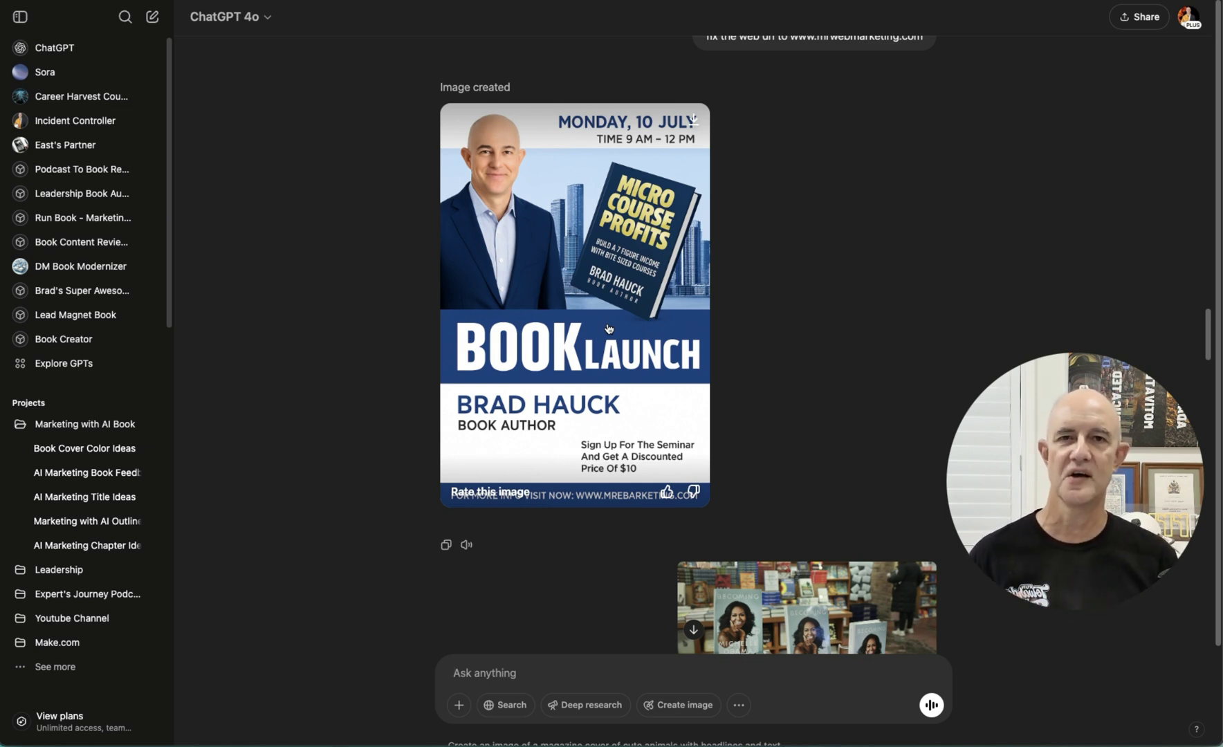
scroll(608, 329, down, 2)
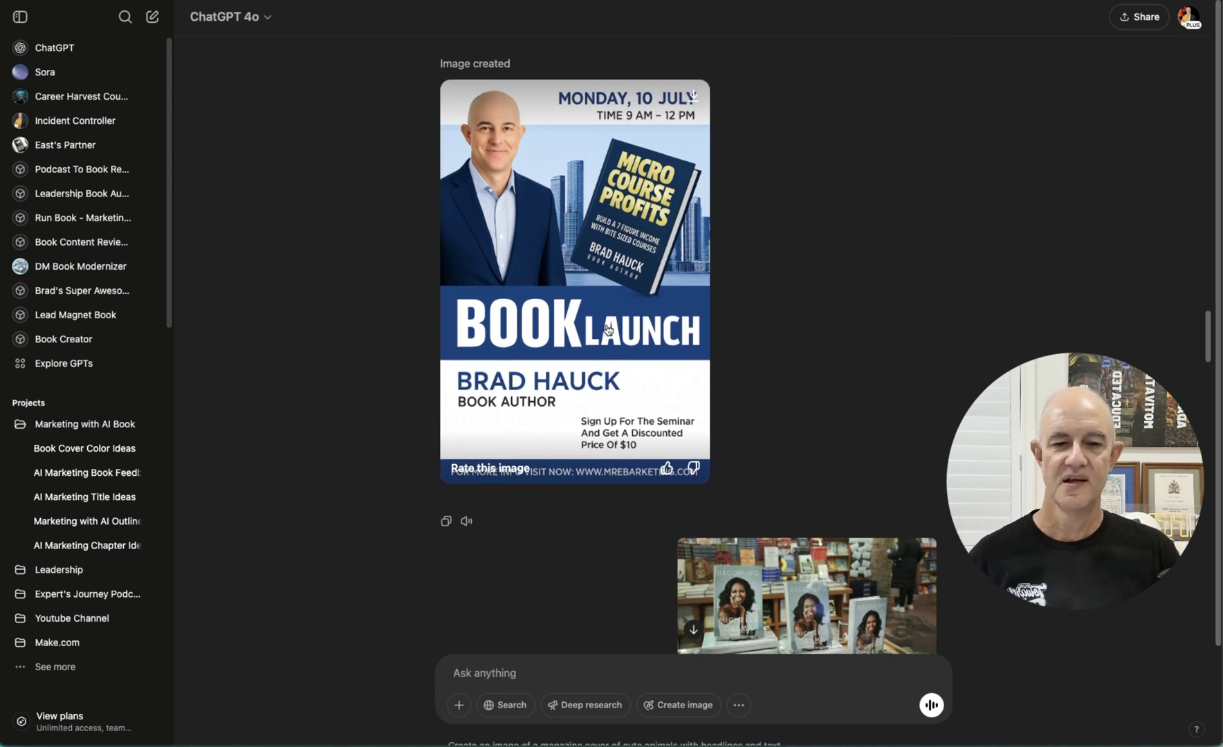
scroll(608, 329, down, 5)
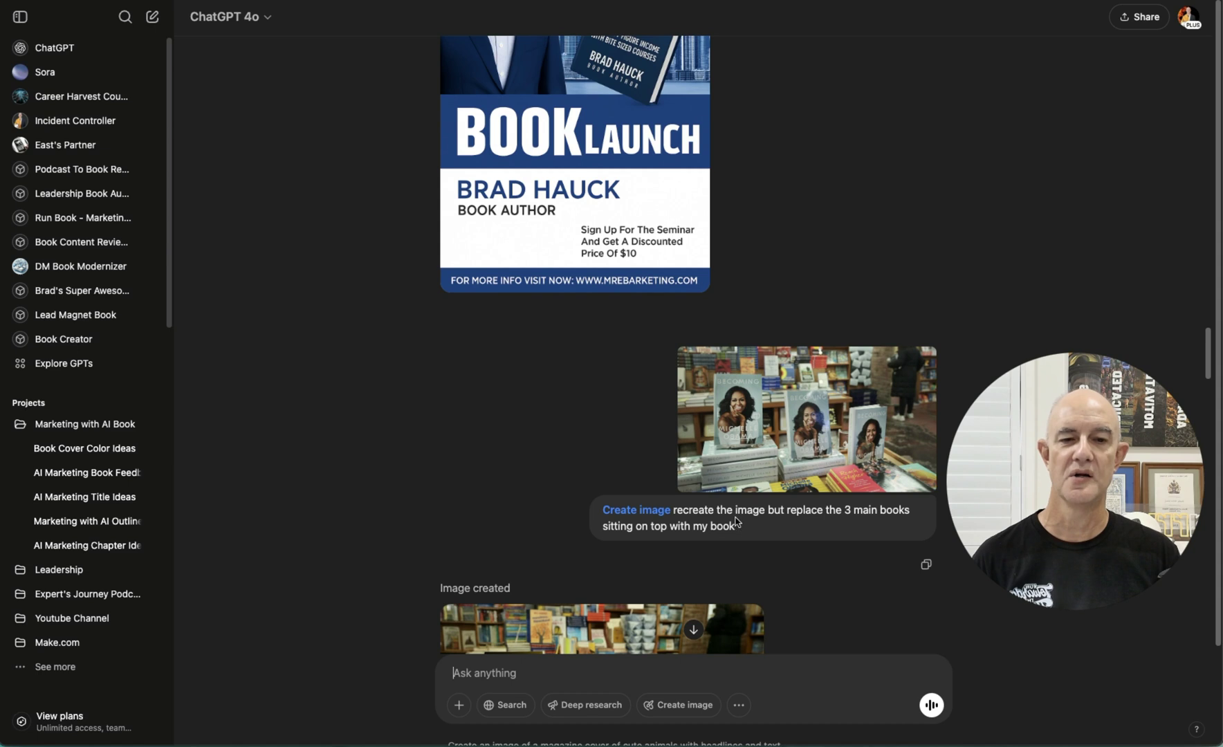
scroll(872, 218, down, 5)
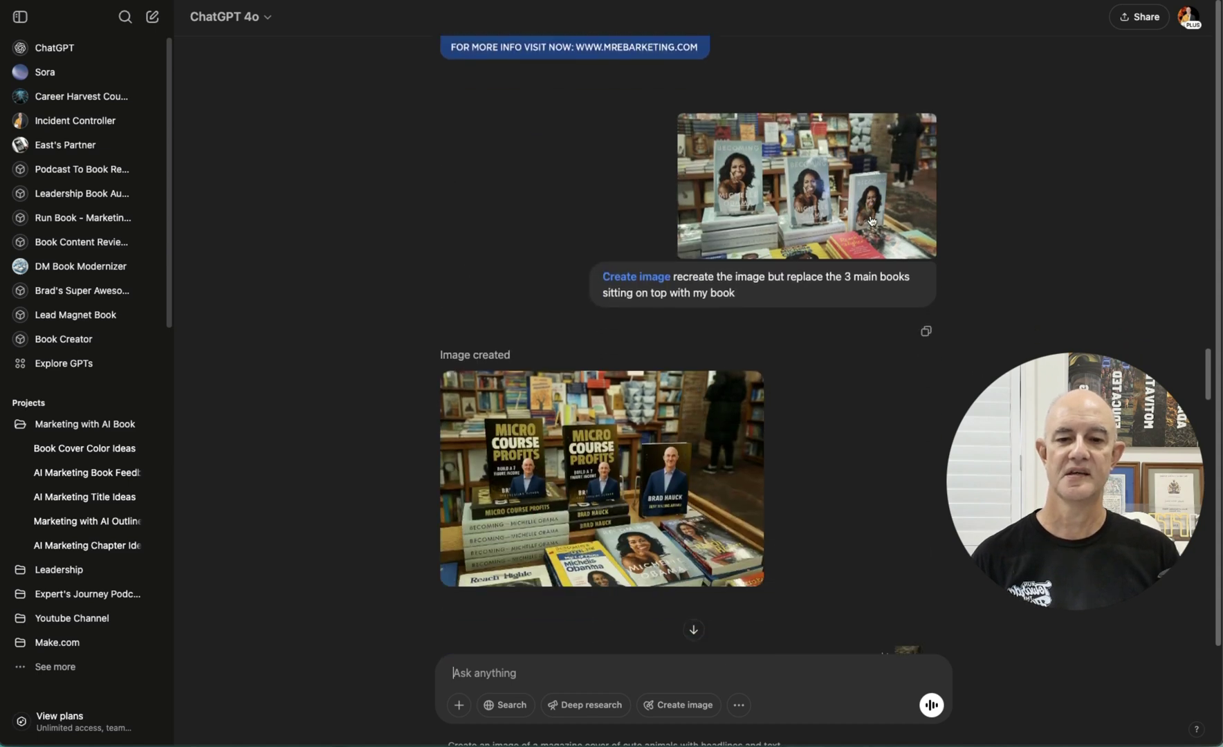
scroll(872, 227, down, 2)
mouse_move(596, 298)
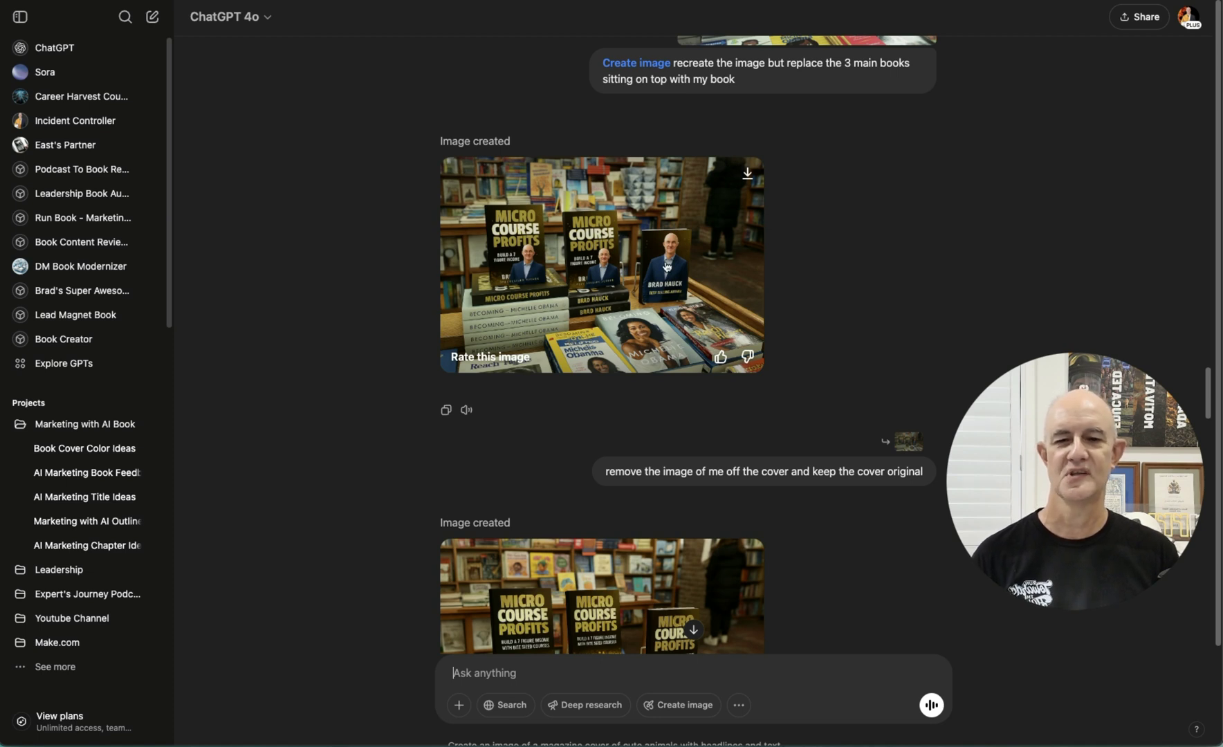
scroll(669, 415, down, 2)
scroll(670, 470, down, 1)
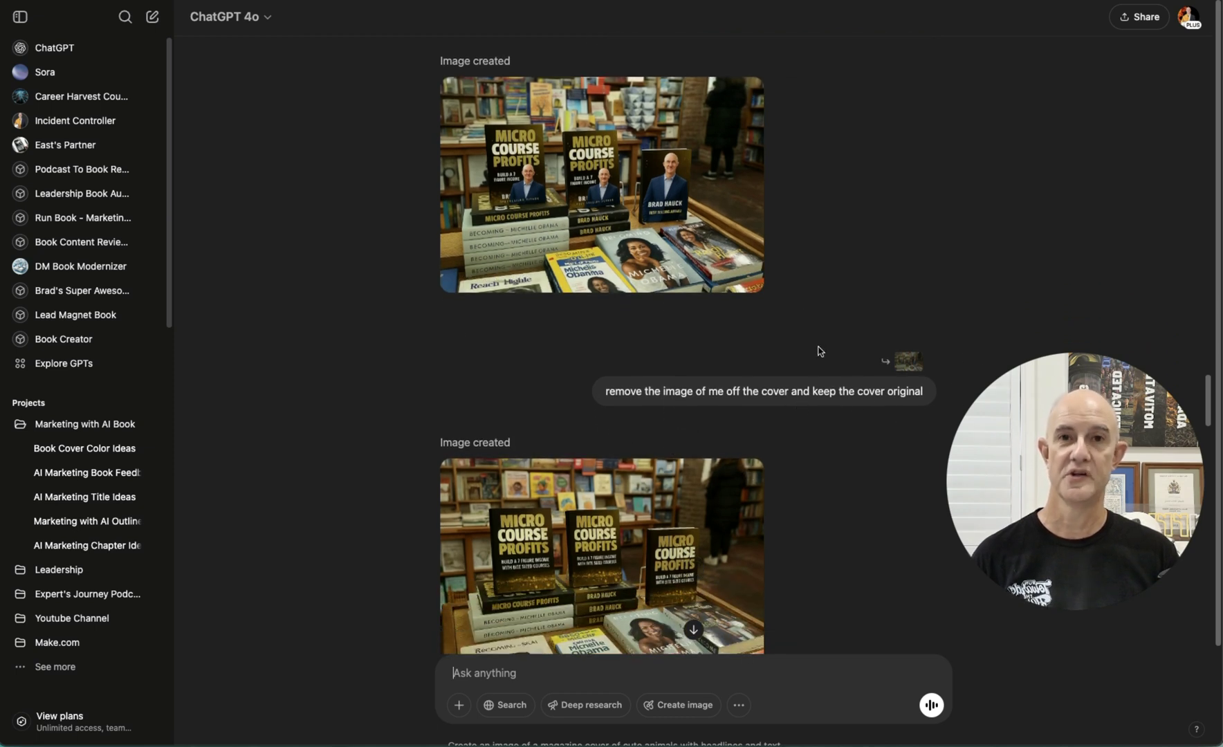
scroll(816, 345, down, 2)
scroll(817, 346, down, 8)
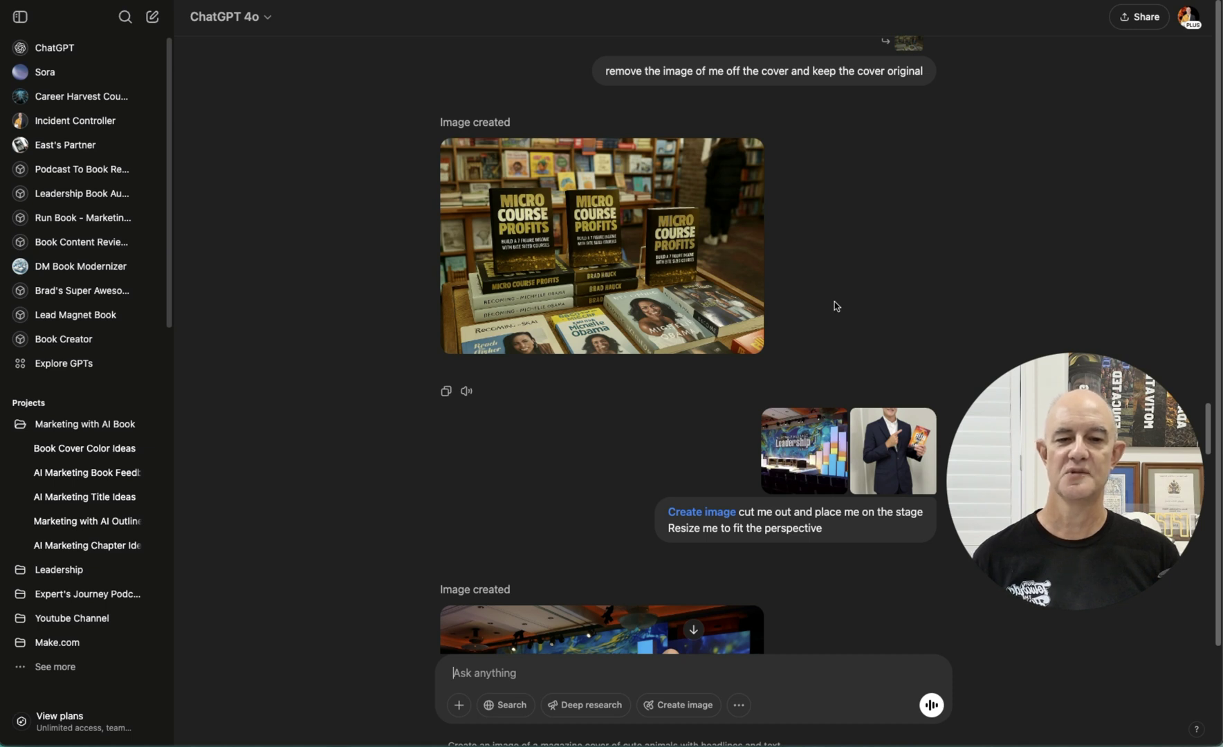
scroll(834, 304, down, 2)
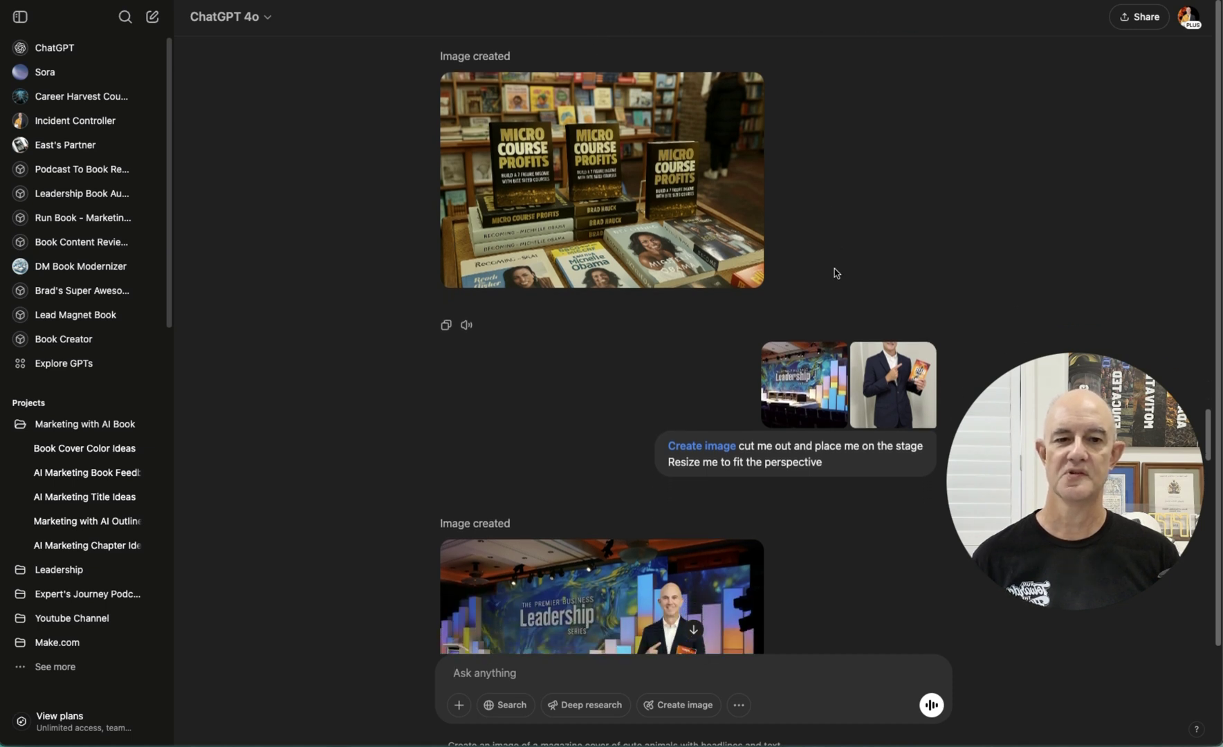
click(805, 366)
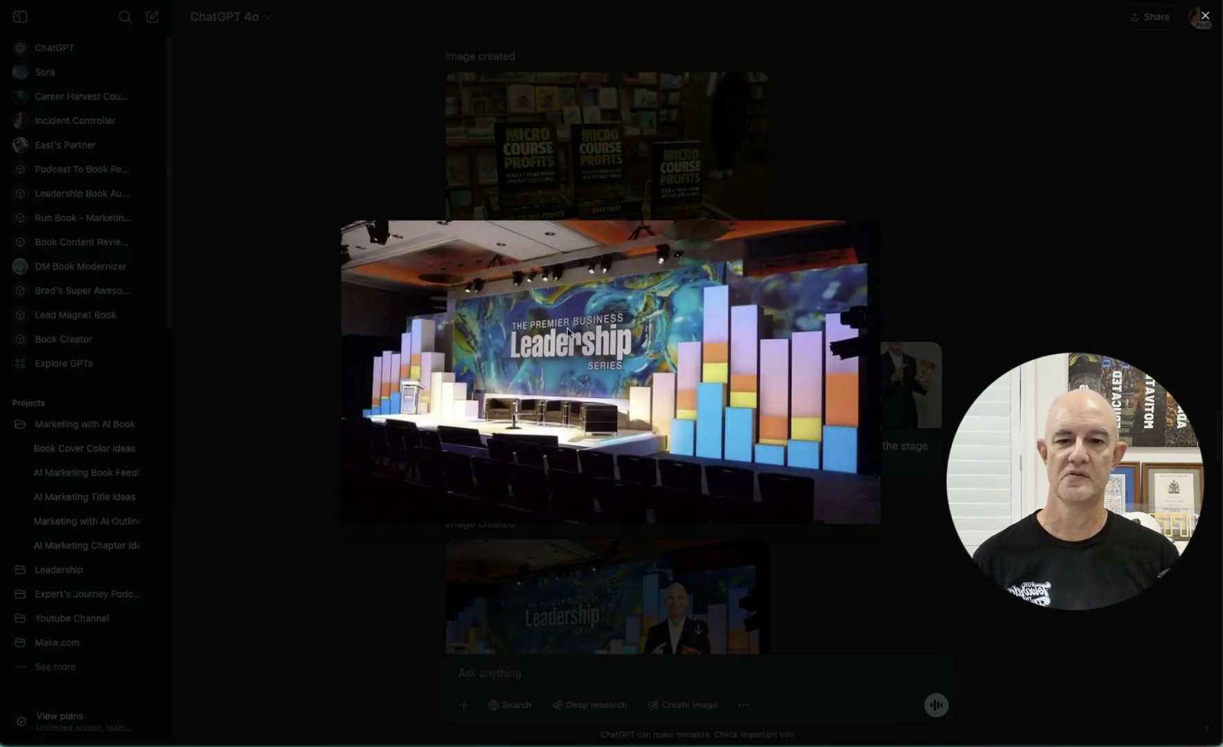
click(974, 161)
click(909, 395)
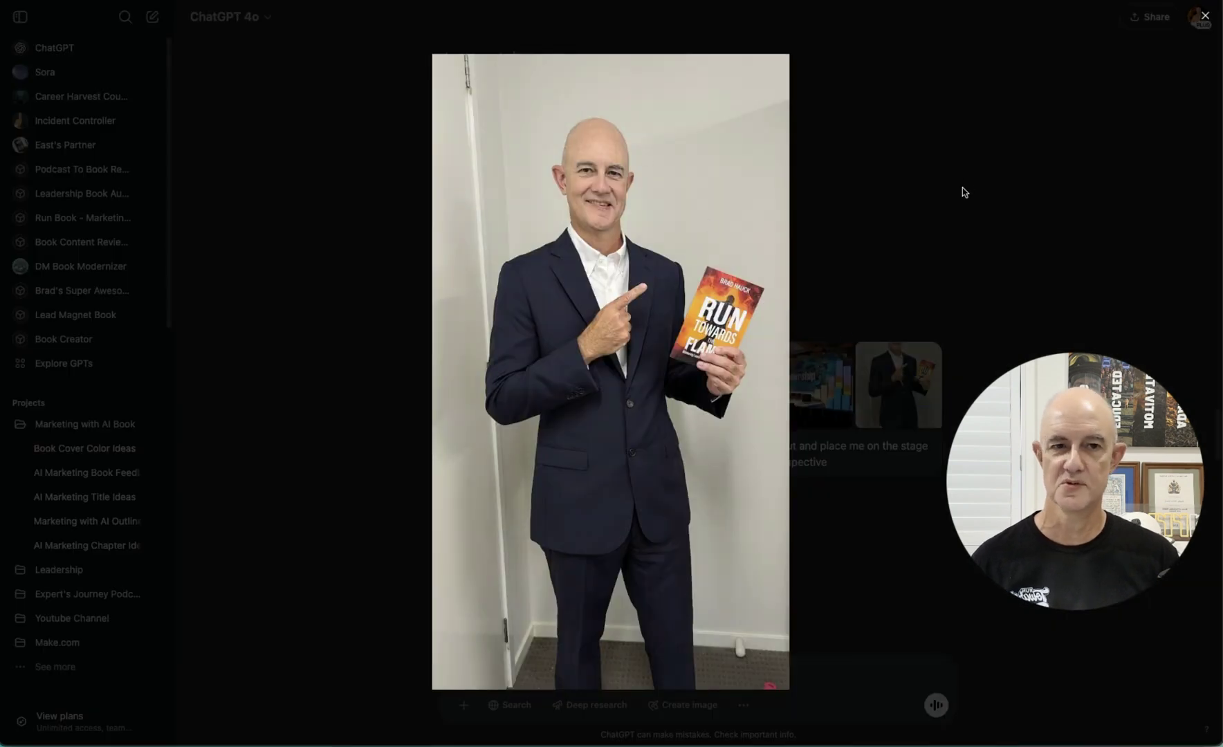
click(1003, 157)
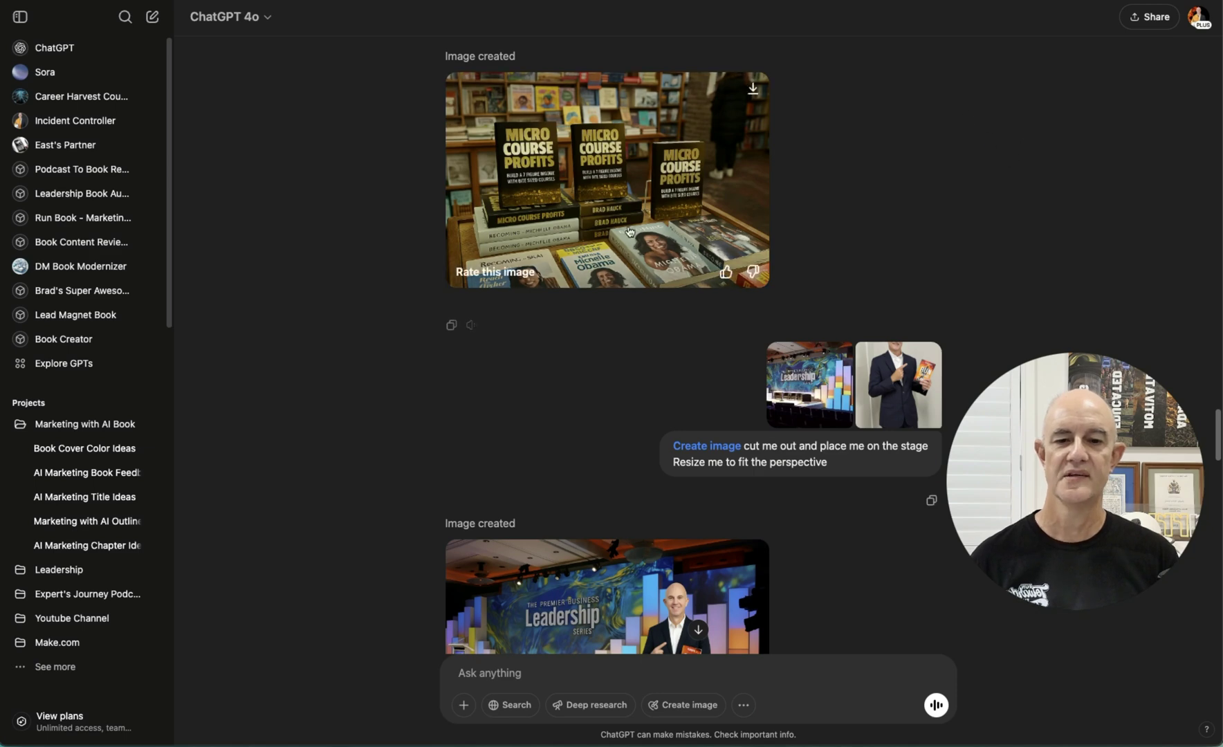
scroll(630, 231, down, 5)
click(591, 383)
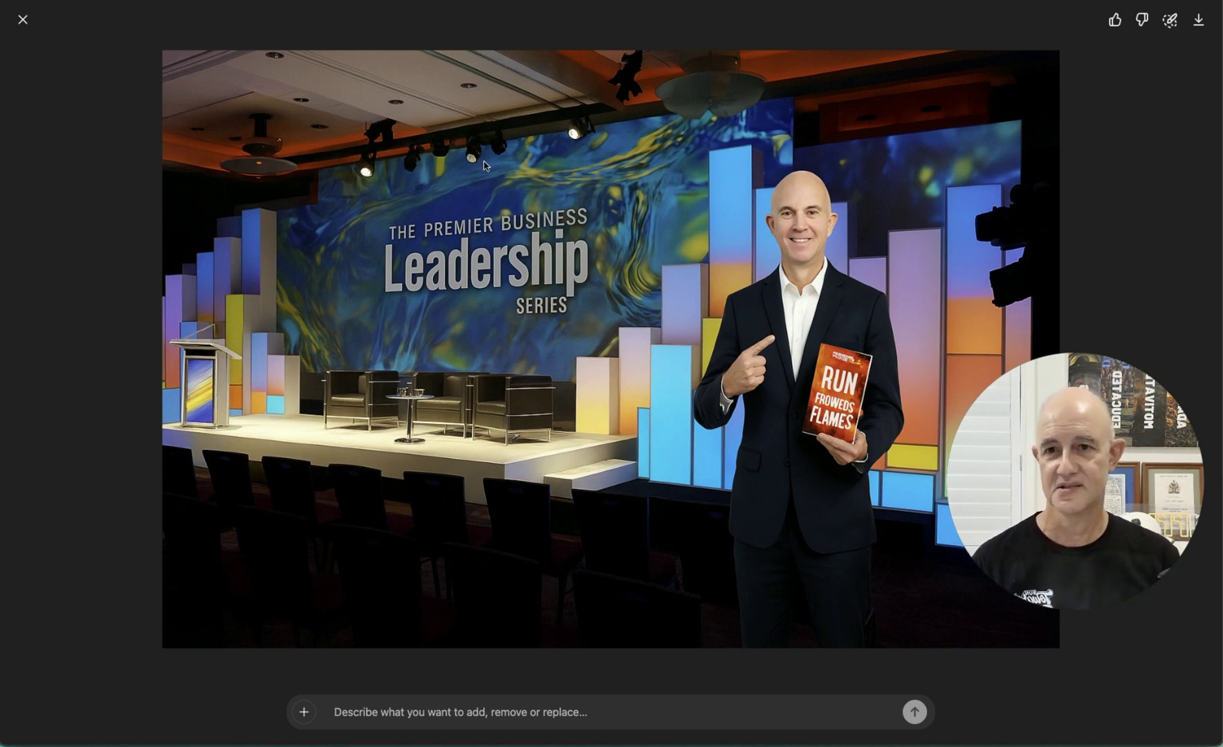
click(23, 18)
scroll(484, 312, down, 2)
scroll(484, 313, down, 1)
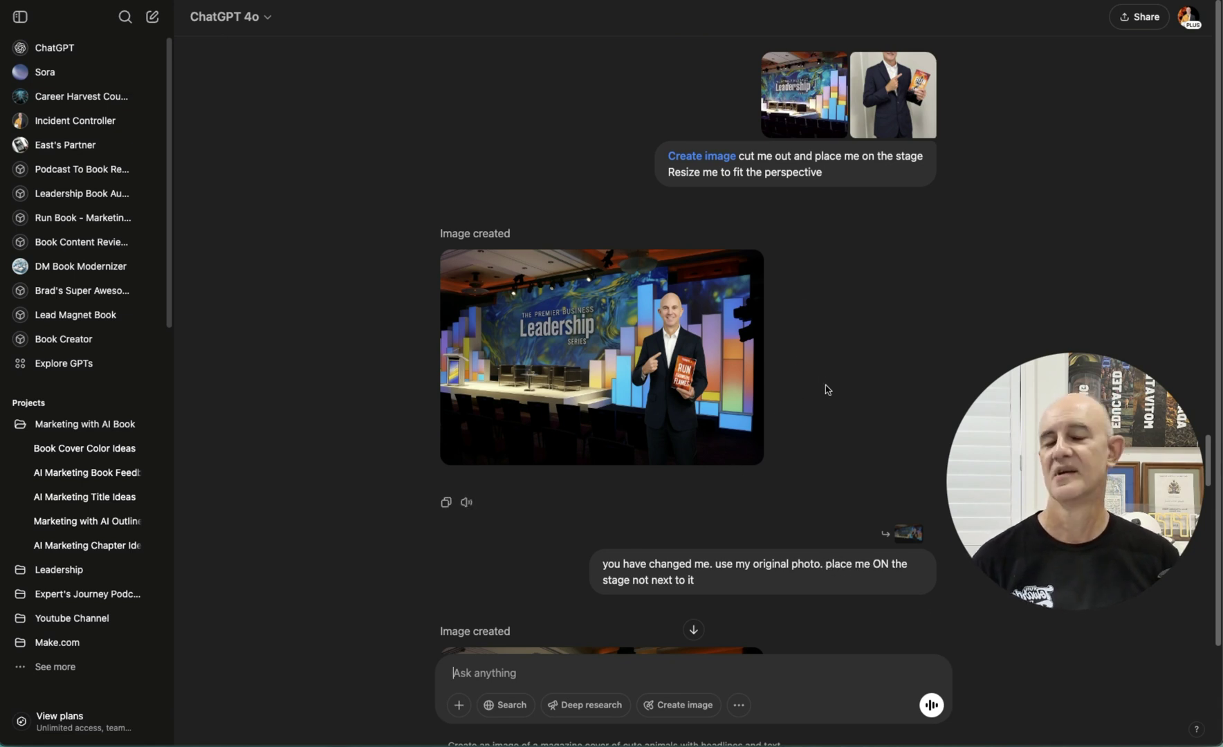
scroll(828, 391, down, 7)
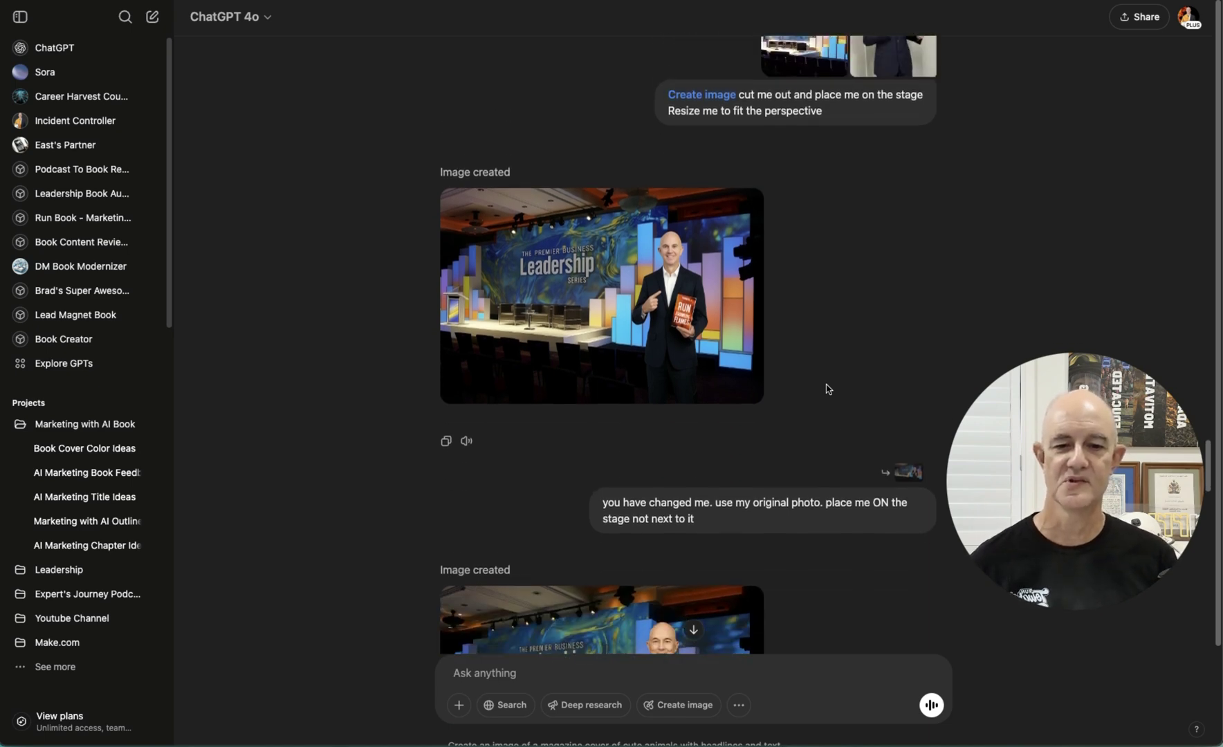
scroll(824, 388, up, 3)
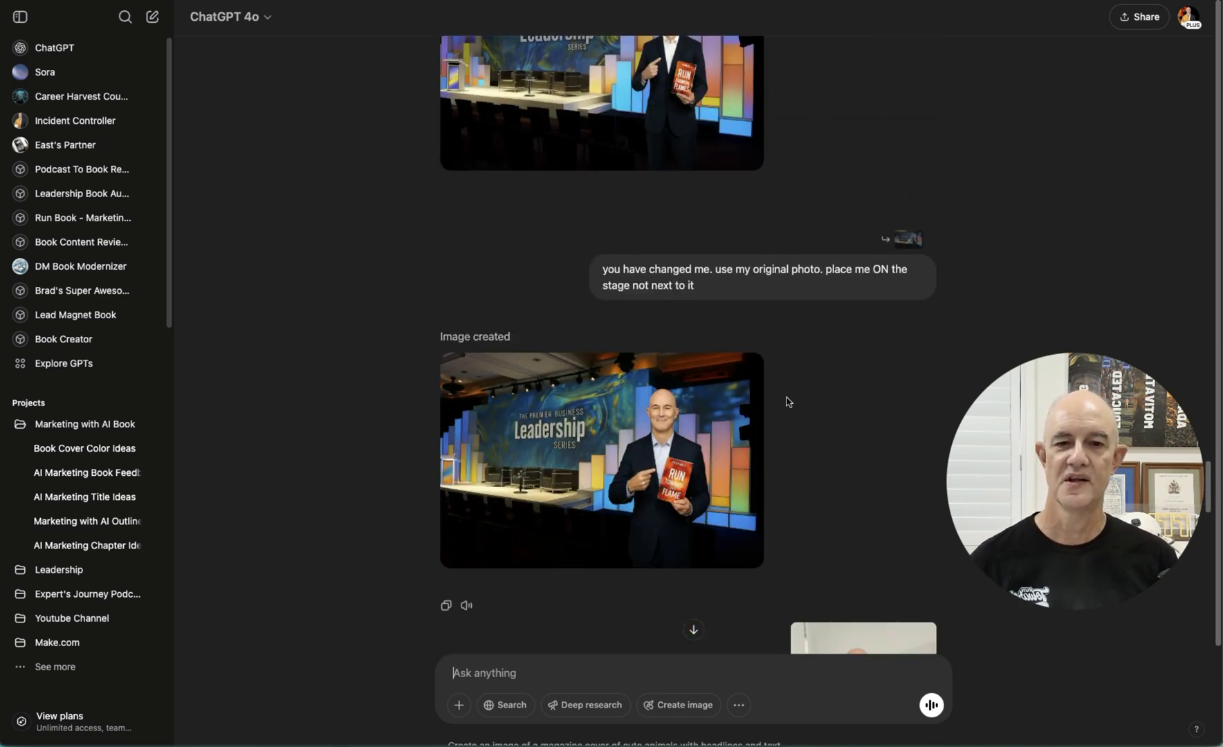
click(620, 434)
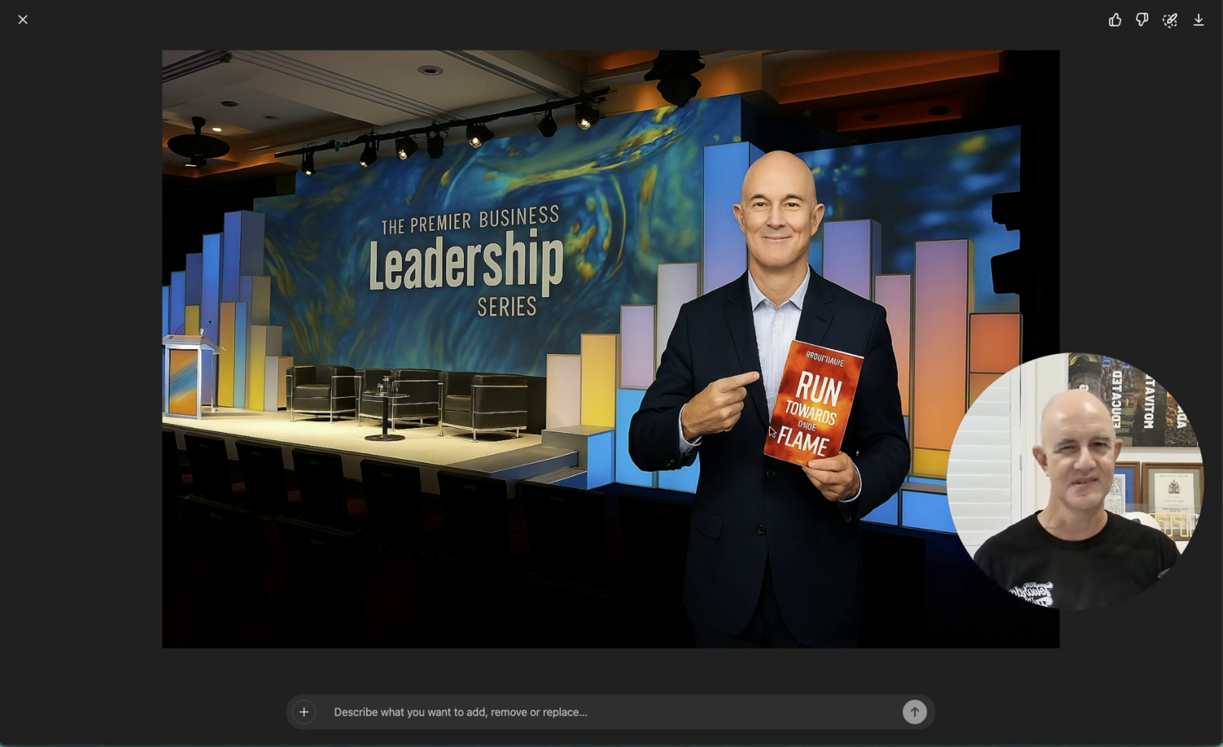
click(22, 20)
scroll(641, 377, down, 5)
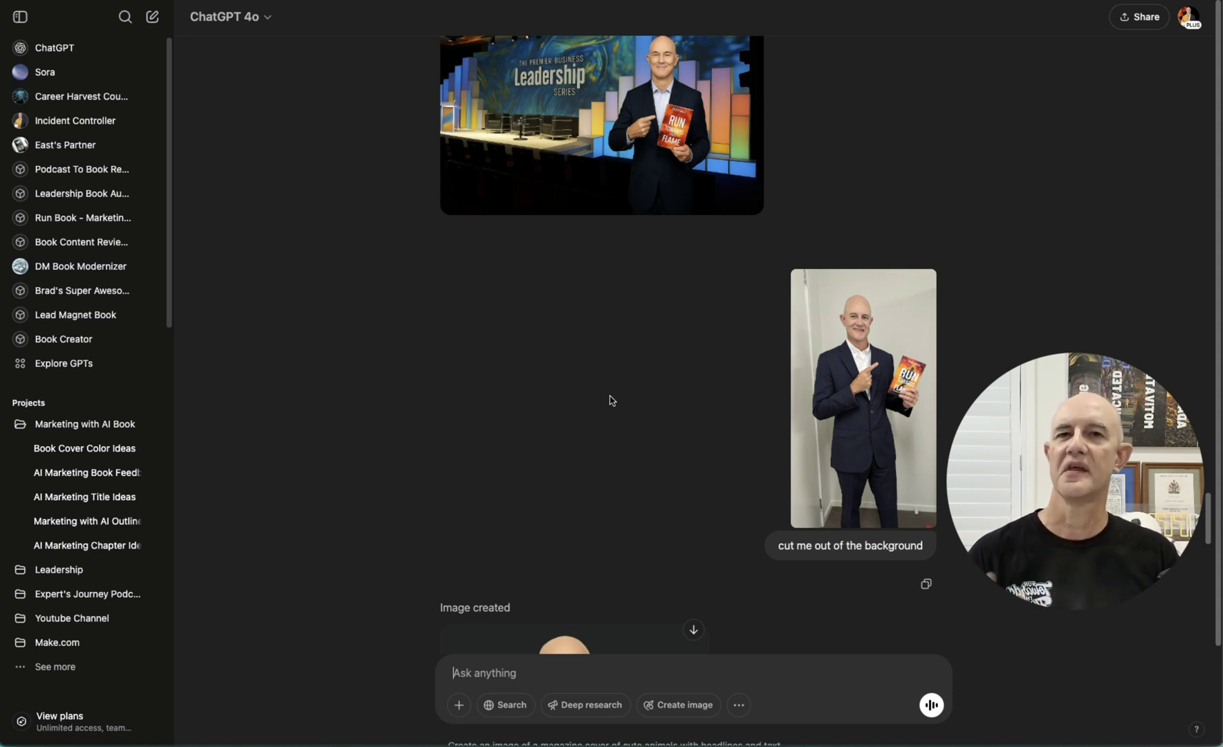
scroll(607, 391, down, 7)
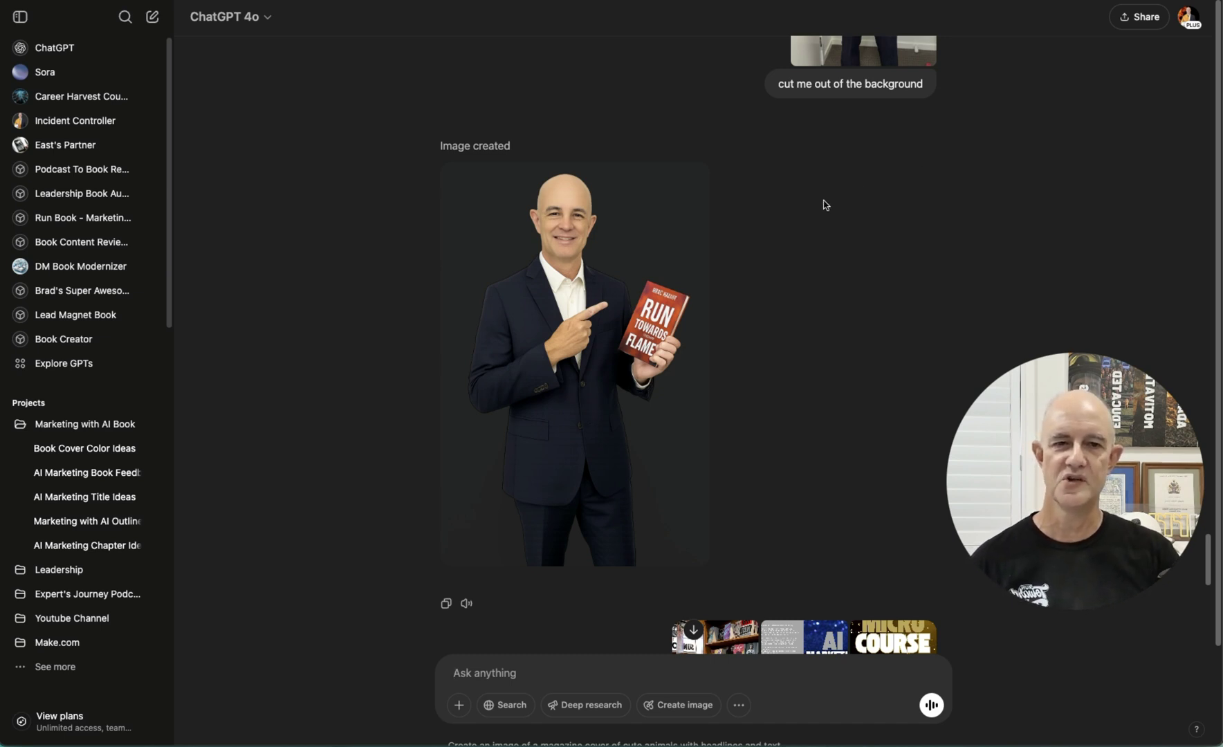
scroll(804, 192, up, 2)
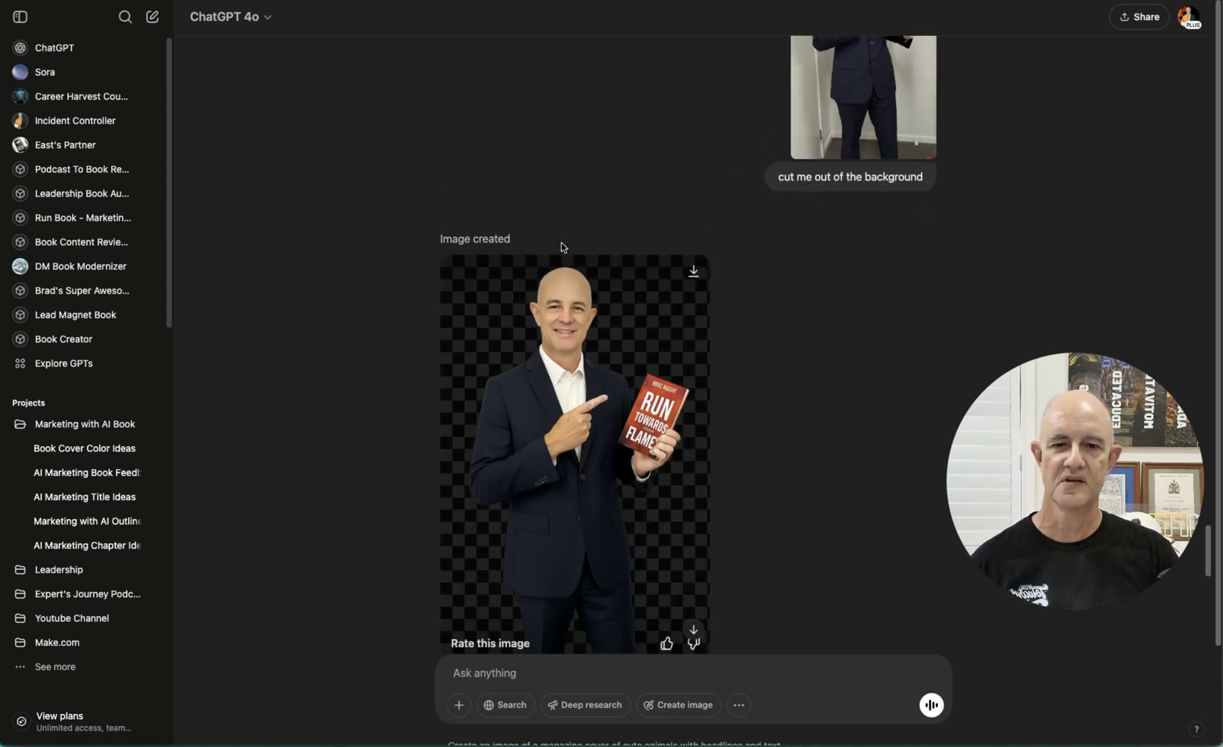
mouse_move(562, 258)
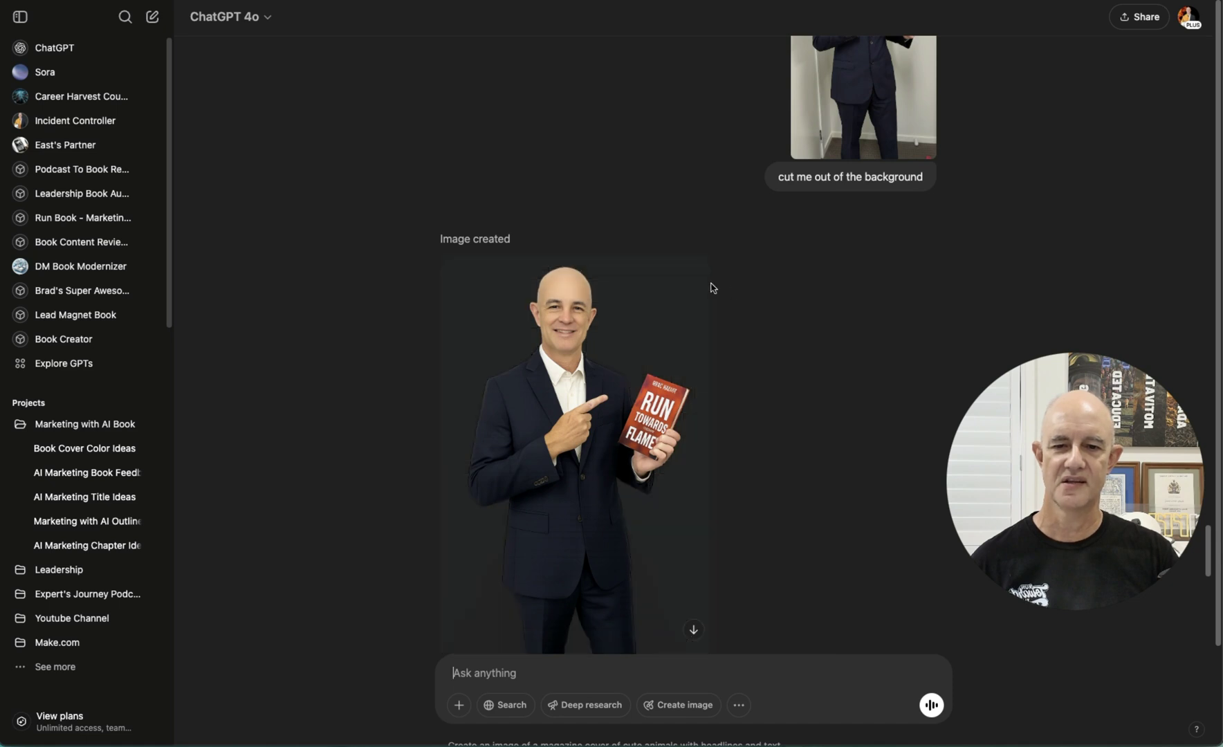
scroll(799, 373, up, 3)
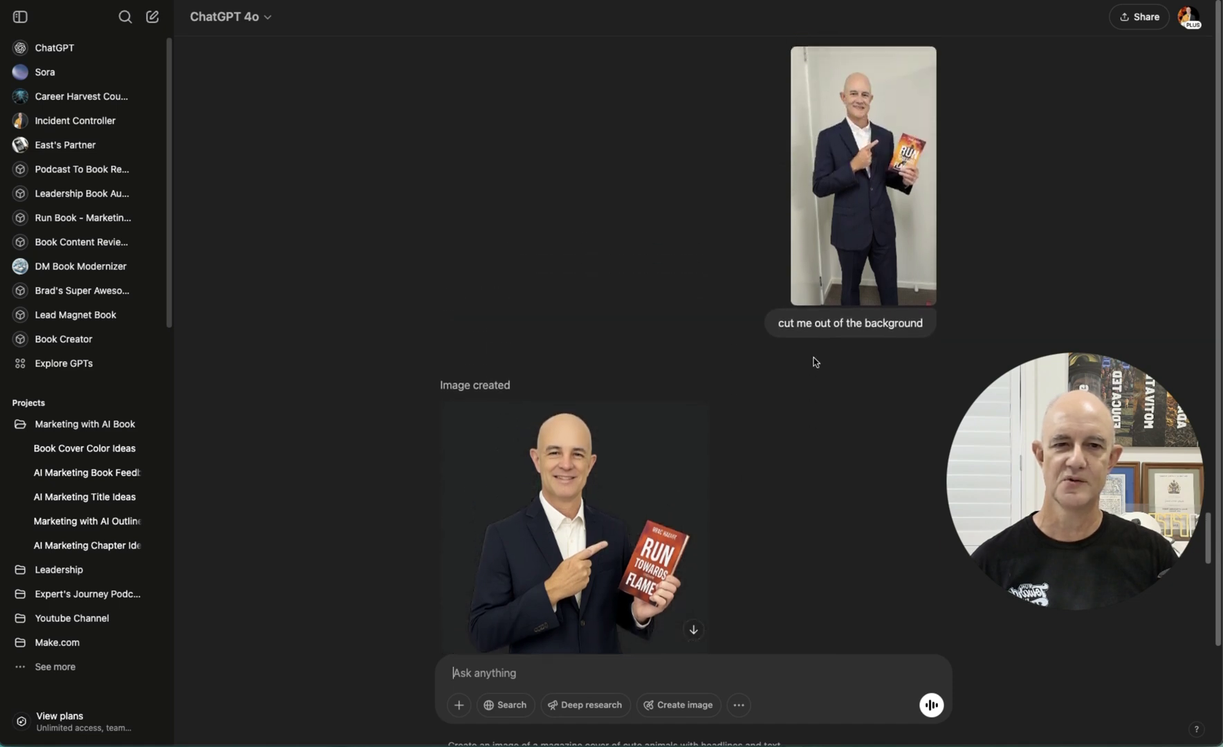
scroll(815, 361, down, 1)
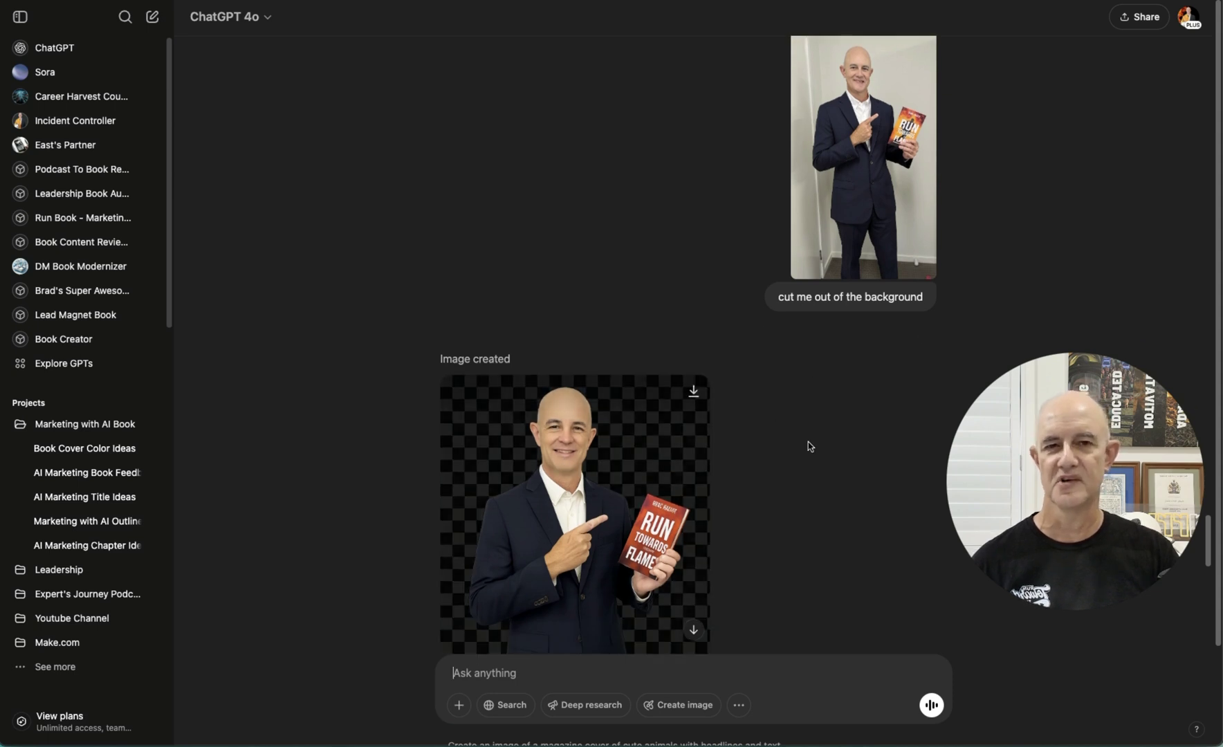
scroll(804, 532, down, 4)
scroll(810, 379, down, 2)
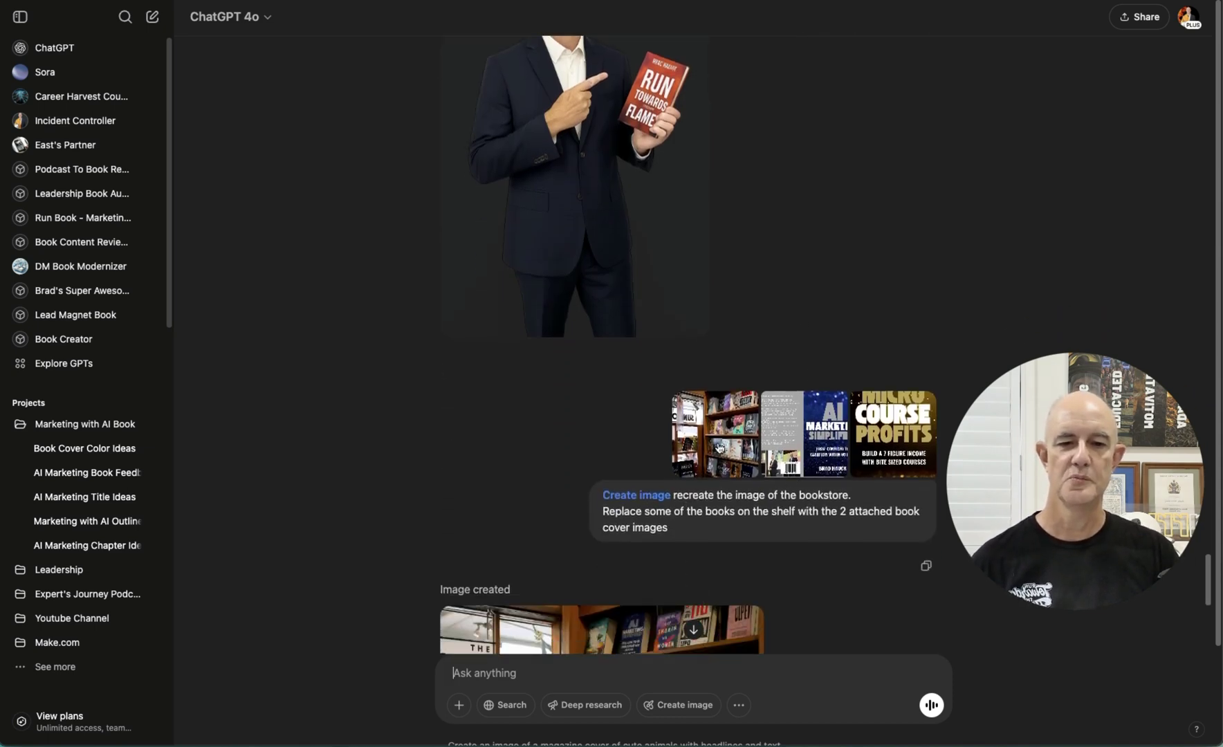
click(719, 442)
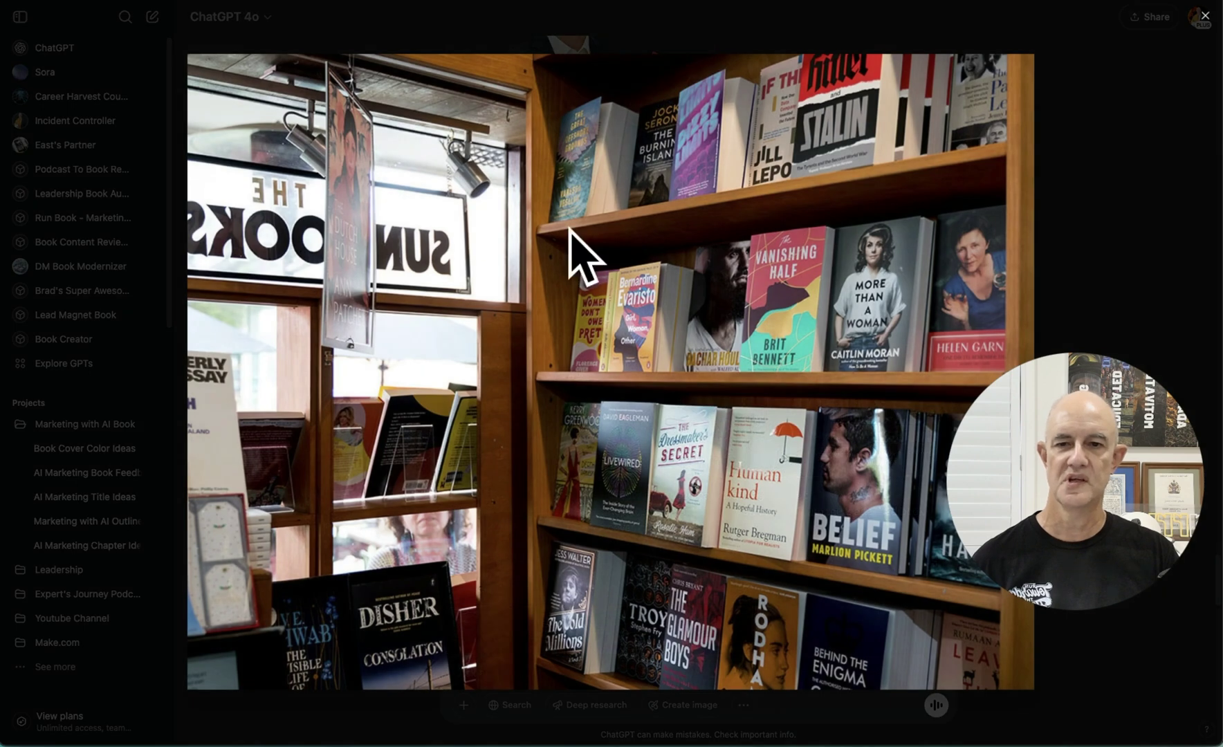
click(1204, 17)
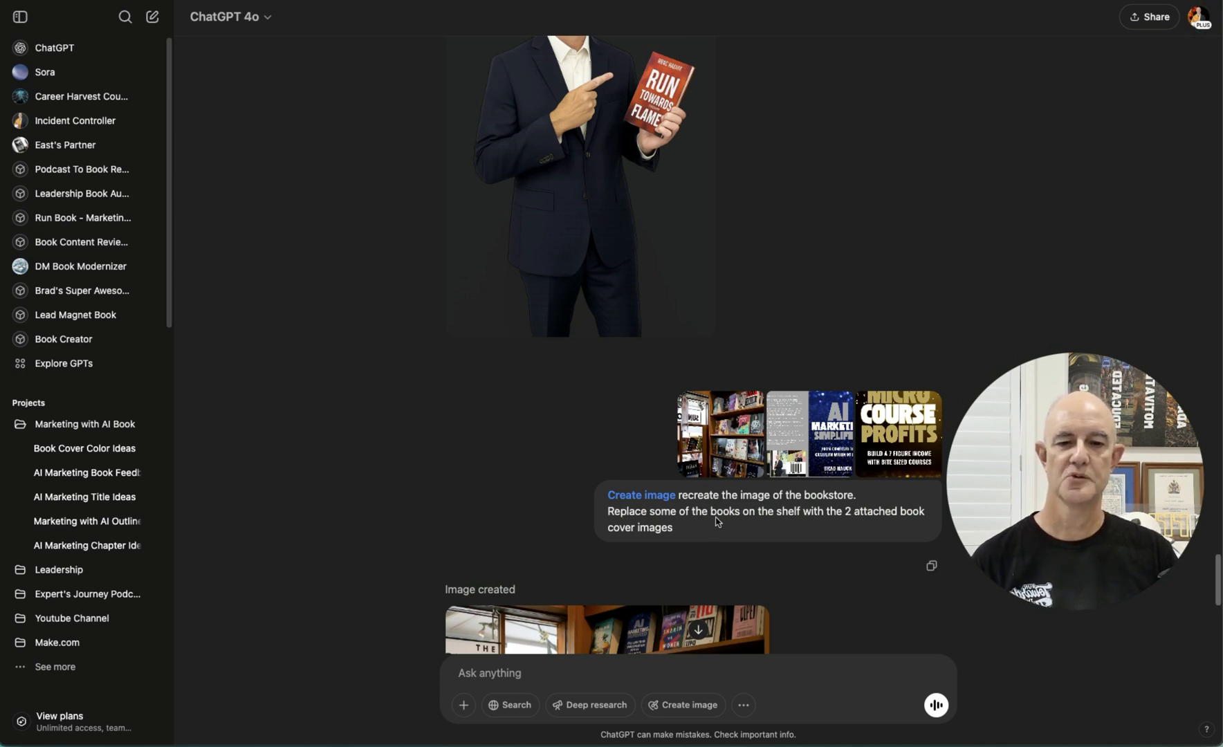
click(806, 439)
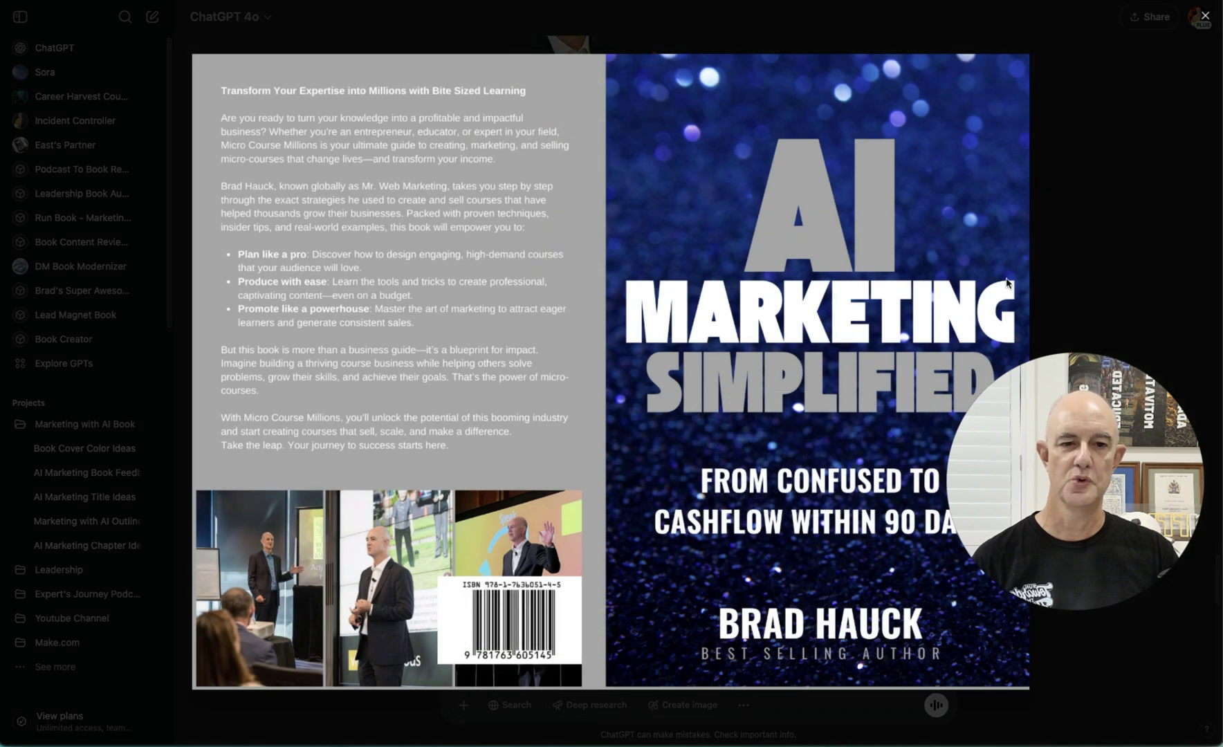
click(1205, 18)
click(915, 422)
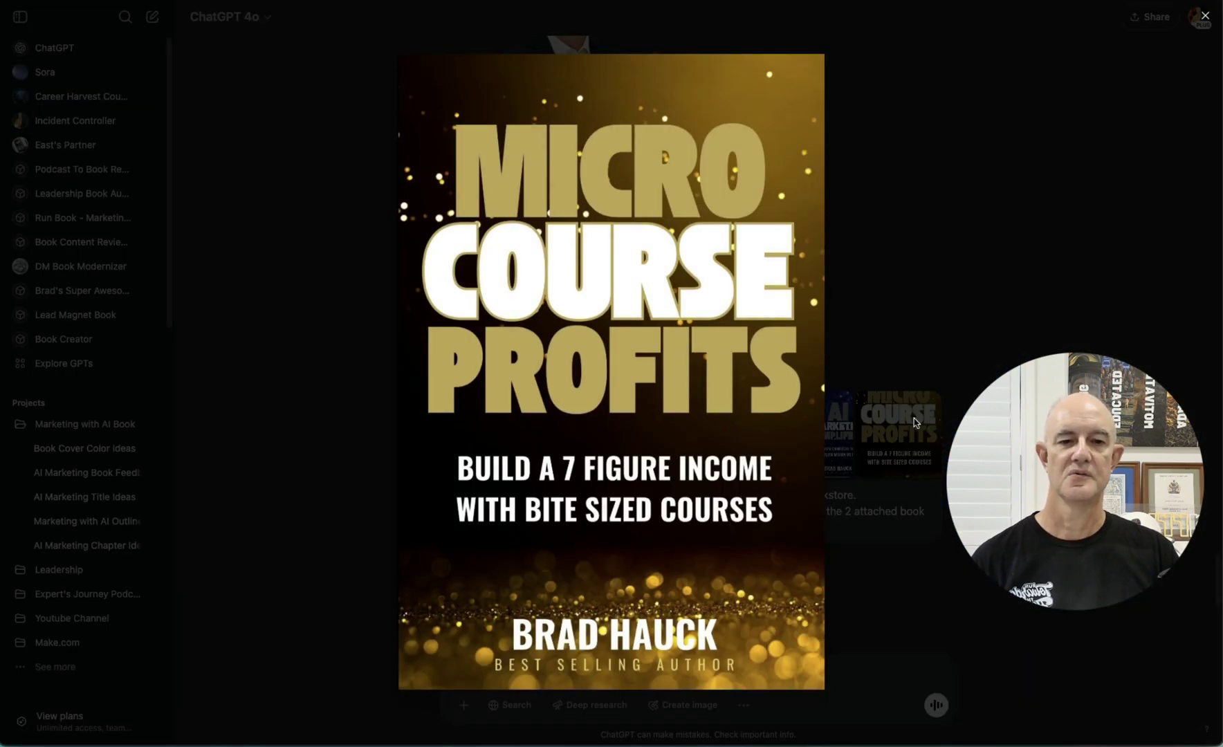
click(1156, 119)
scroll(632, 346, down, 5)
click(621, 449)
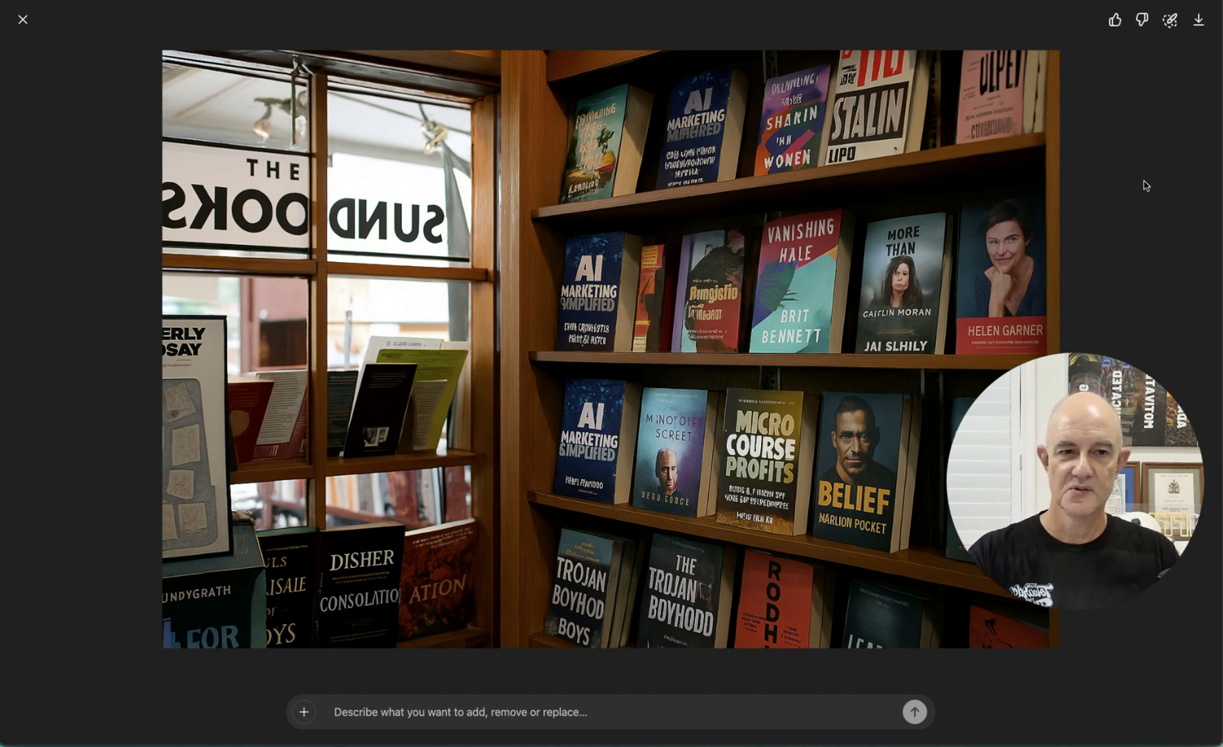
click(23, 19)
click(832, 252)
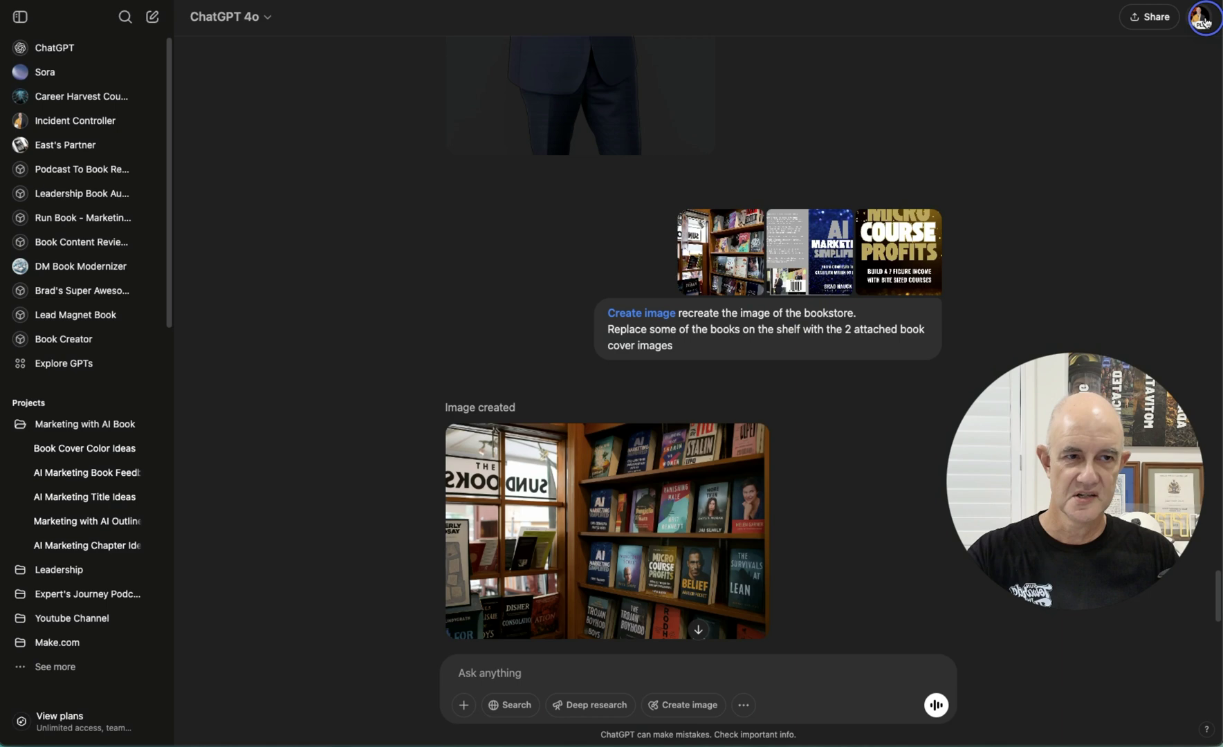
click(1205, 17)
click(611, 535)
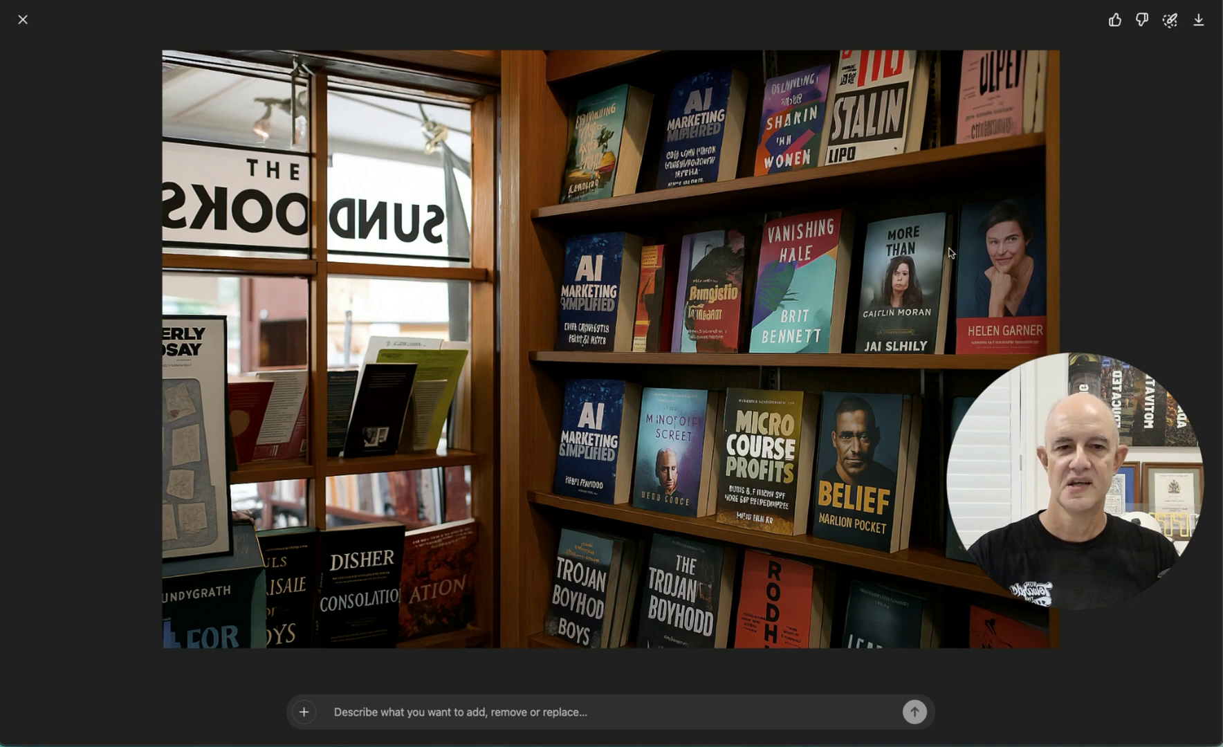
click(1106, 83)
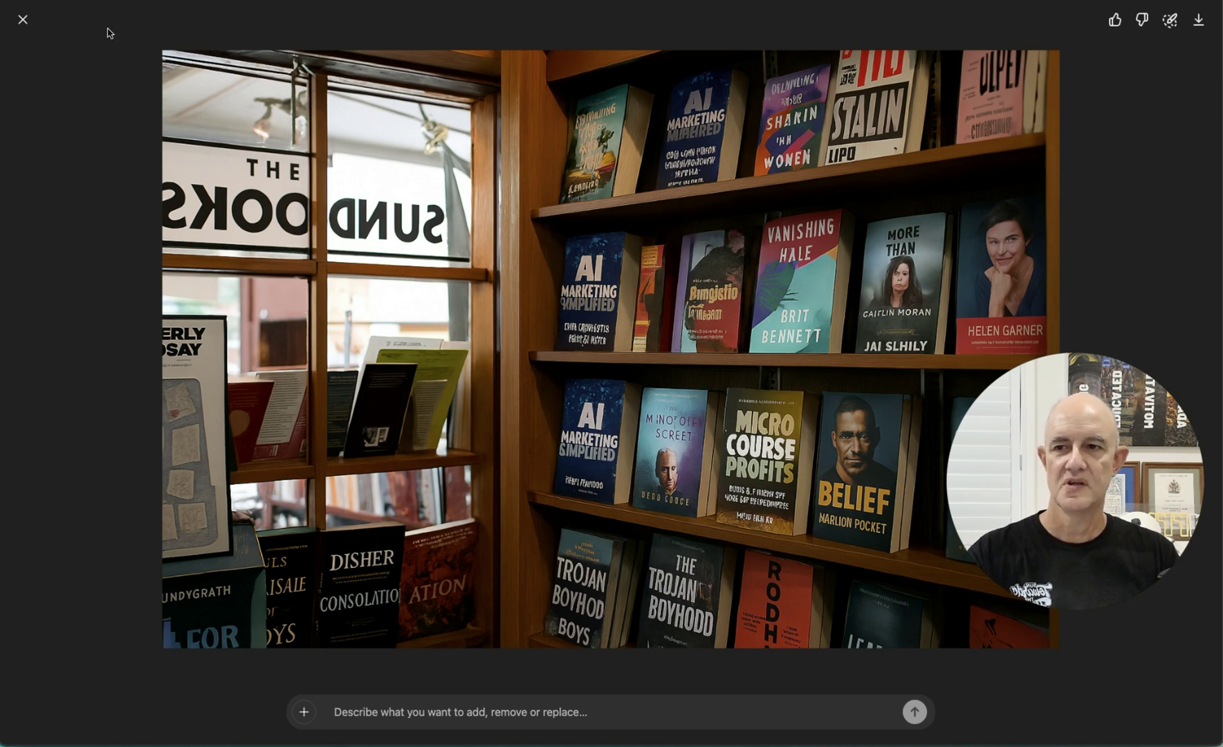
click(23, 20)
click(698, 251)
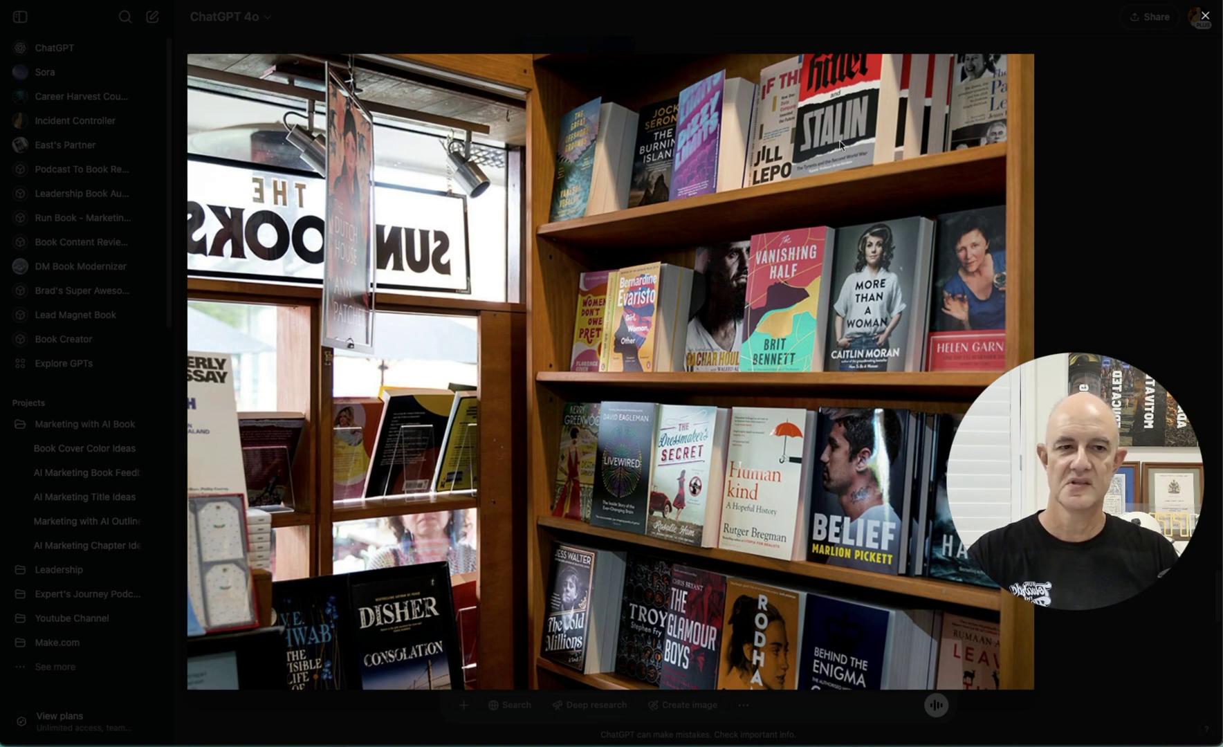
click(1204, 19)
scroll(793, 292, down, 3)
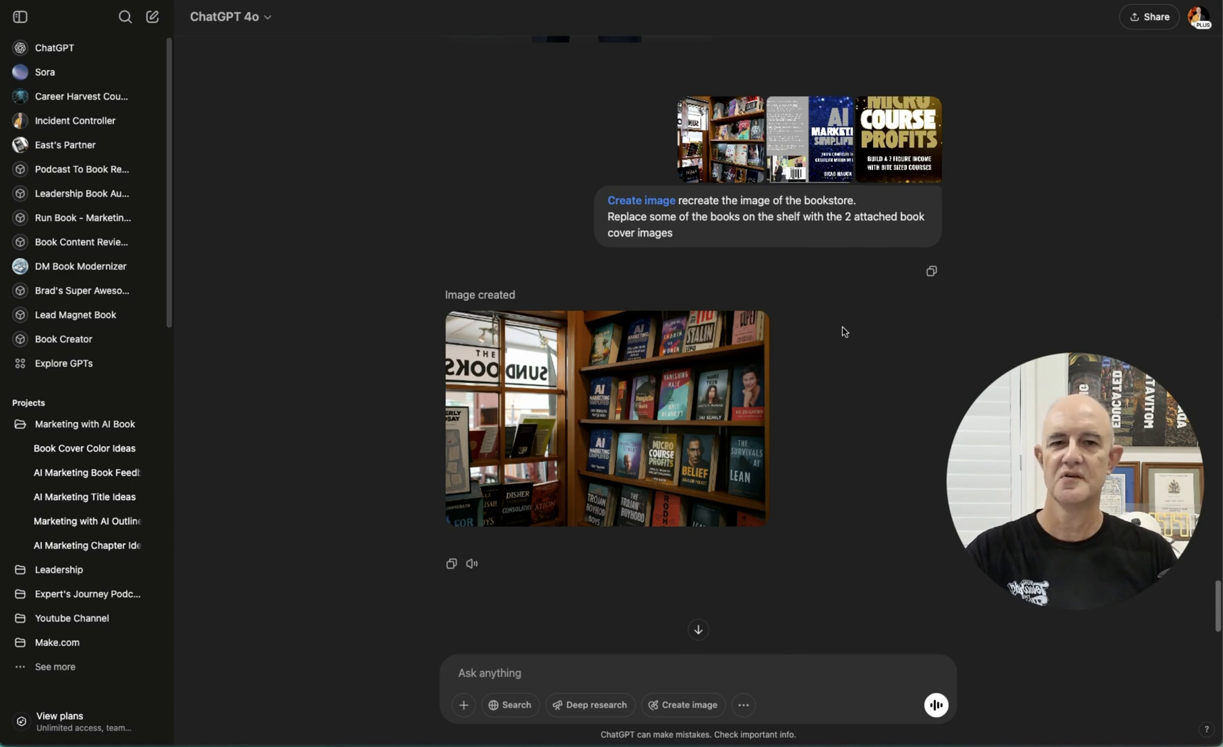
scroll(726, 328, up, 15)
scroll(726, 333, up, 8)
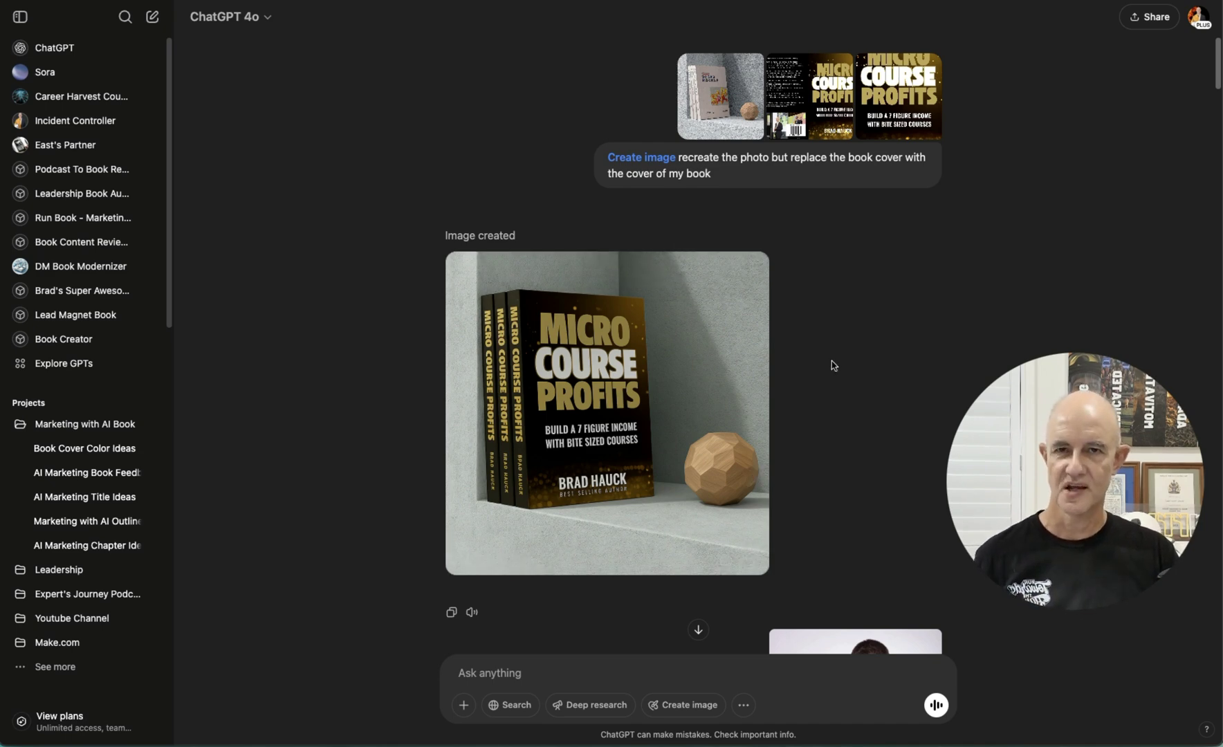
scroll(831, 361, down, 5)
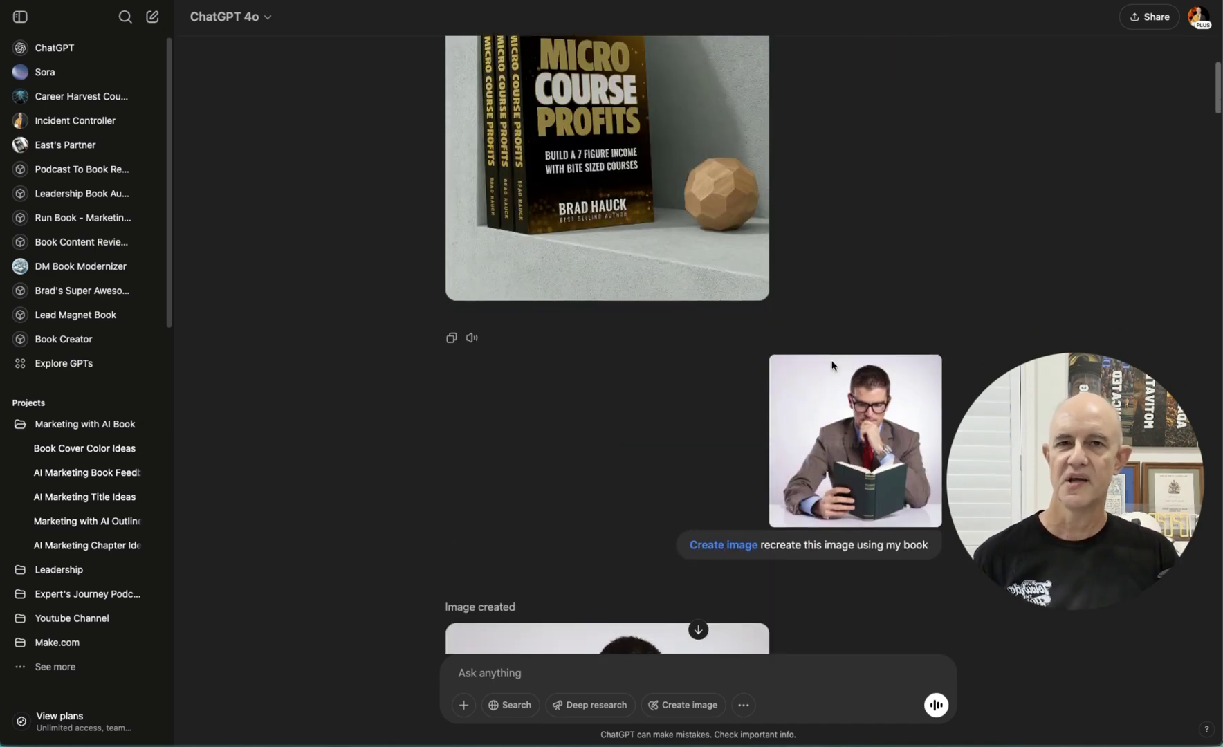
scroll(832, 365, down, 3)
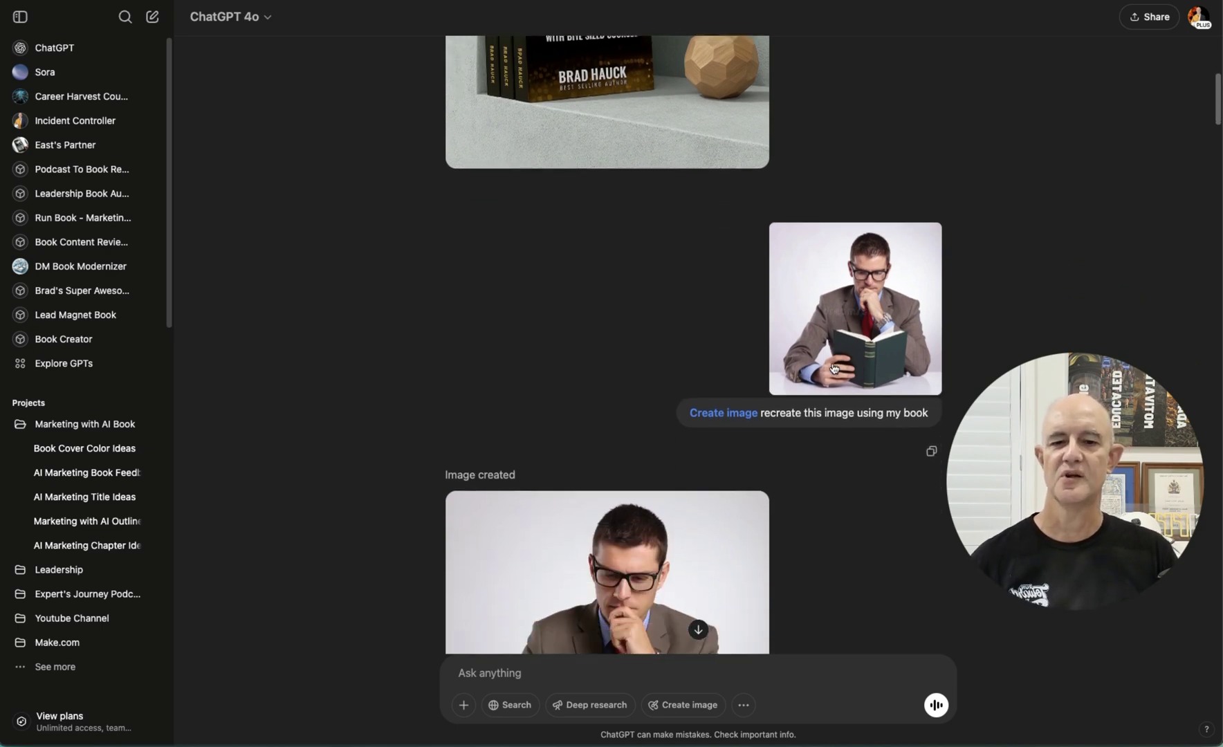
scroll(834, 369, down, 7)
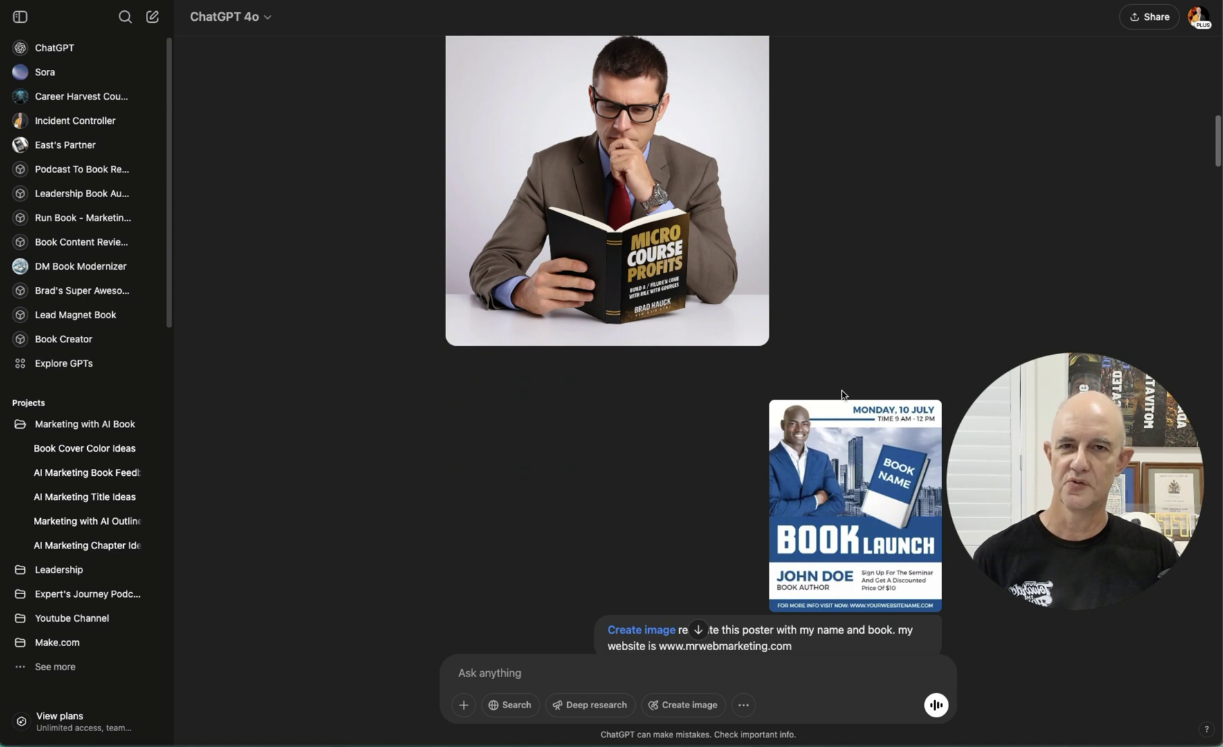
scroll(842, 394, down, 3)
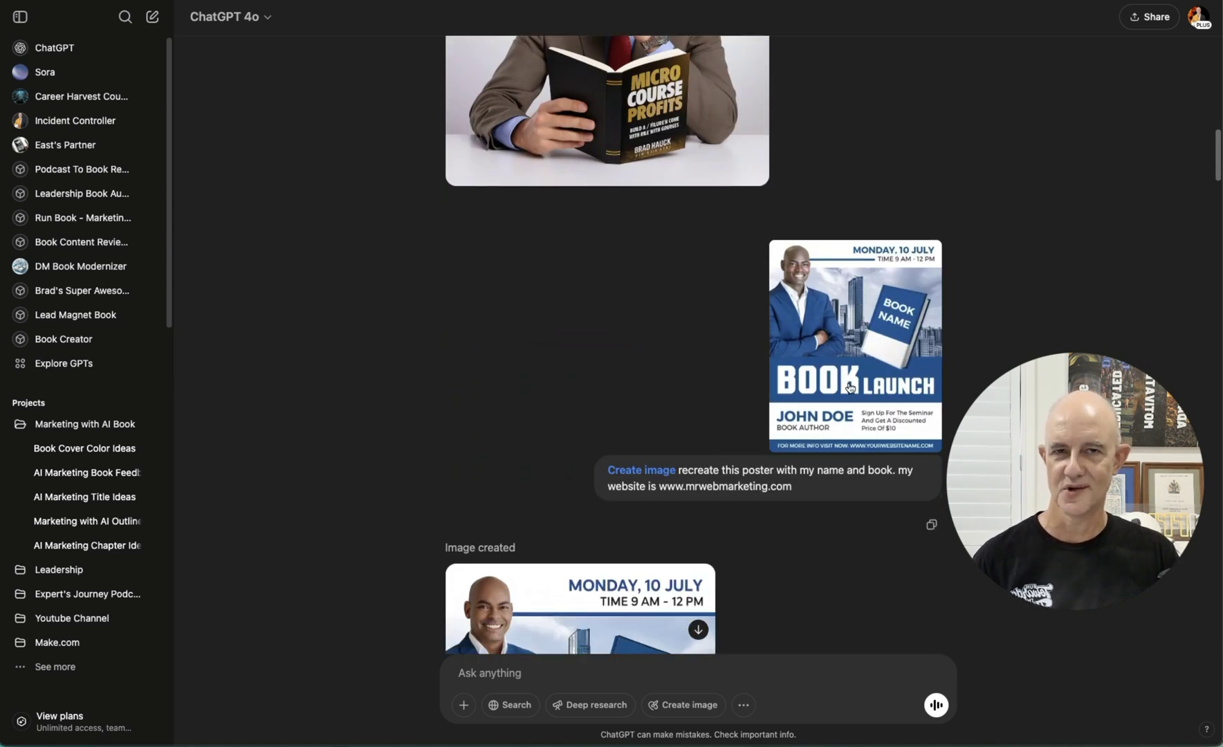
scroll(850, 387, down, 10)
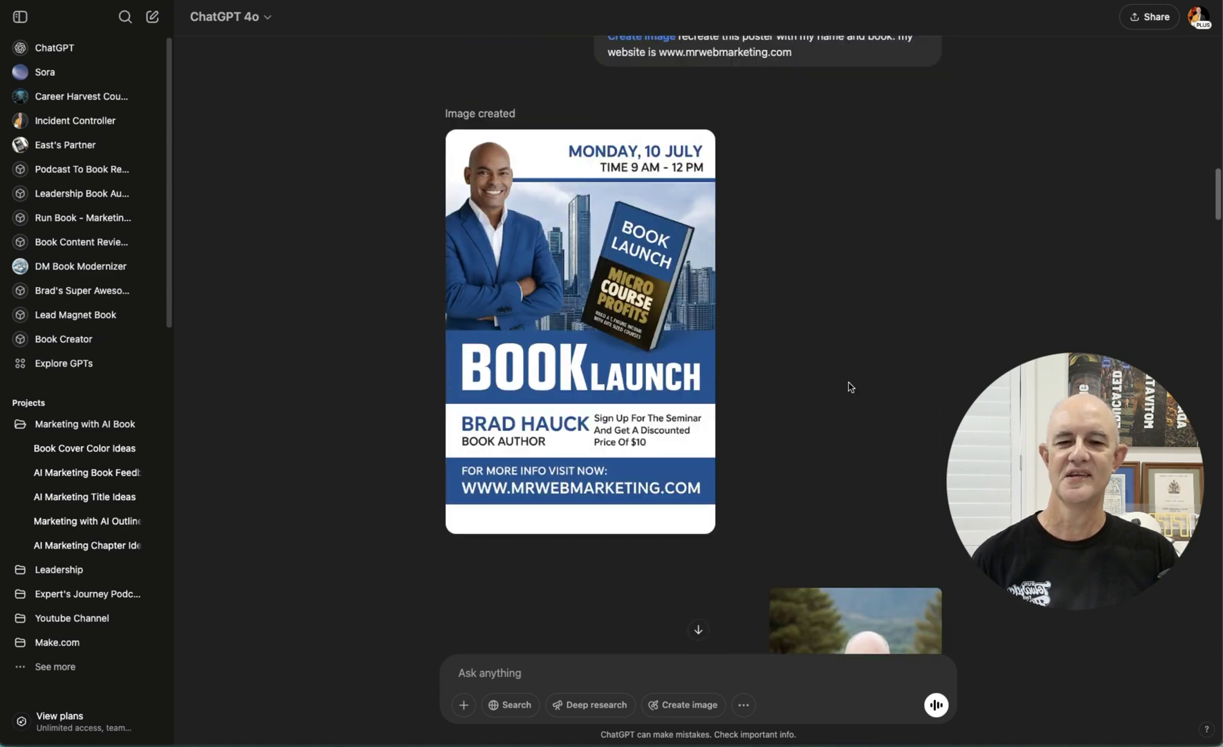